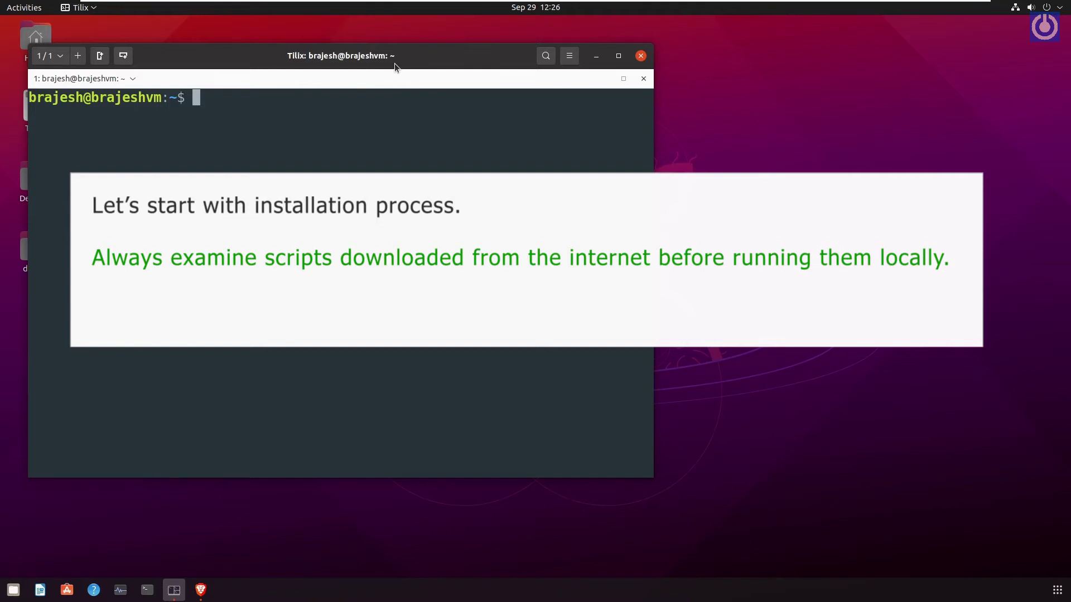
From ~/Desktop, create the docker-sh folder, move into it, and list it empty
left_click_drag(395, 63, 528, 115)
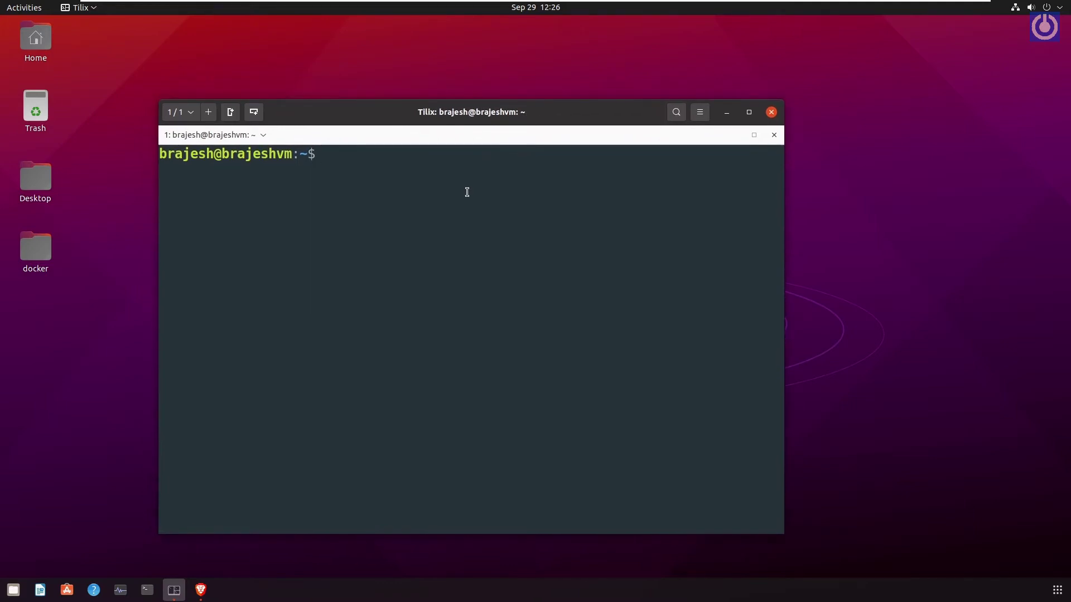
type("cd ~")
type("/Desktop")
key("Return")
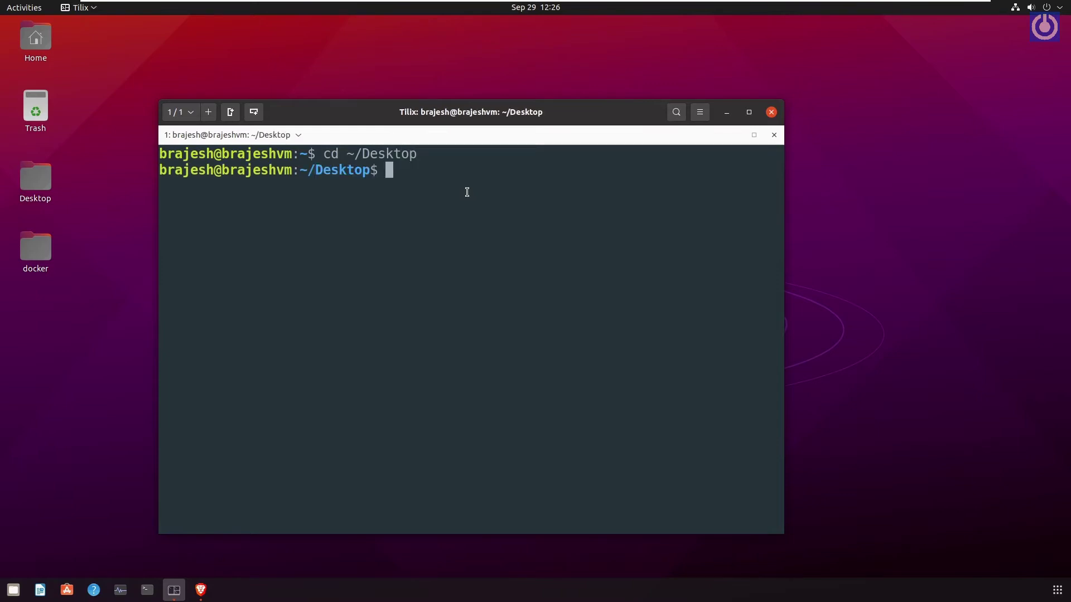
type("ls")
key("Return")
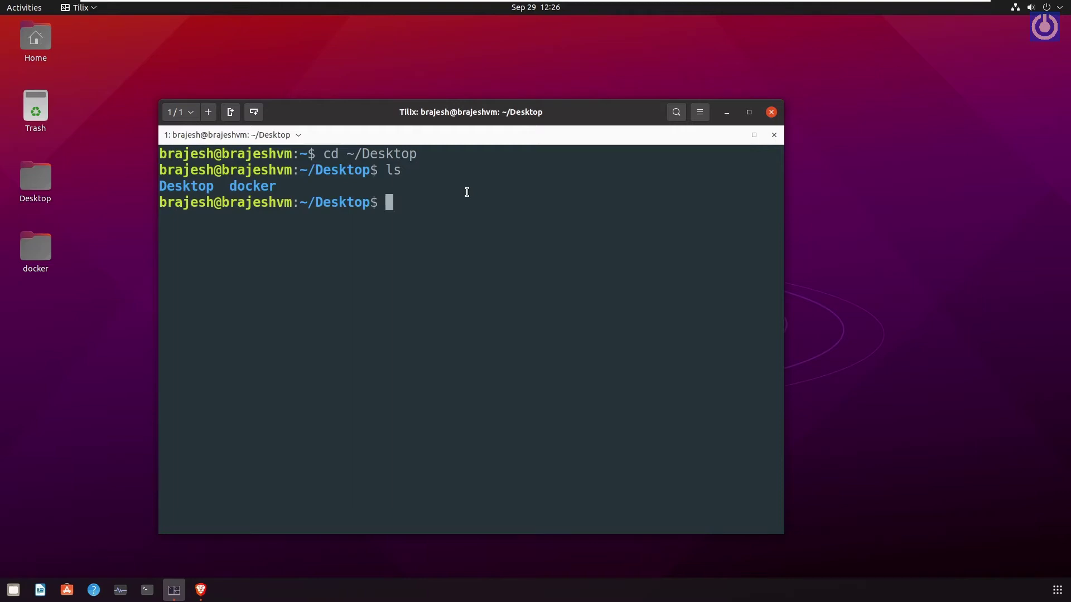
type("mkdir docker")
type("-sh")
key("Return")
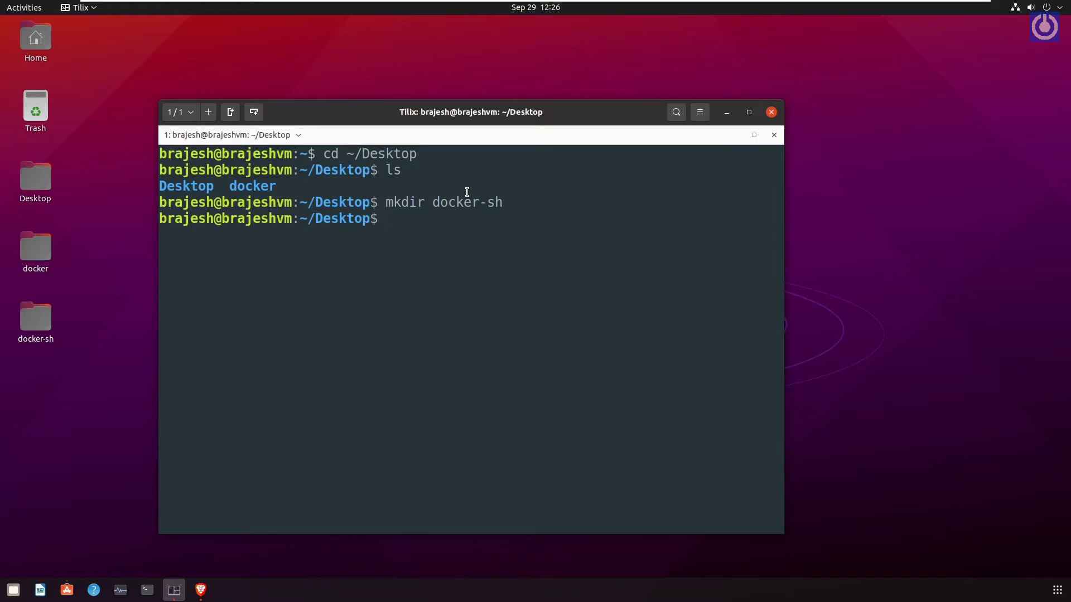
type("cd docker-sh")
key("Return")
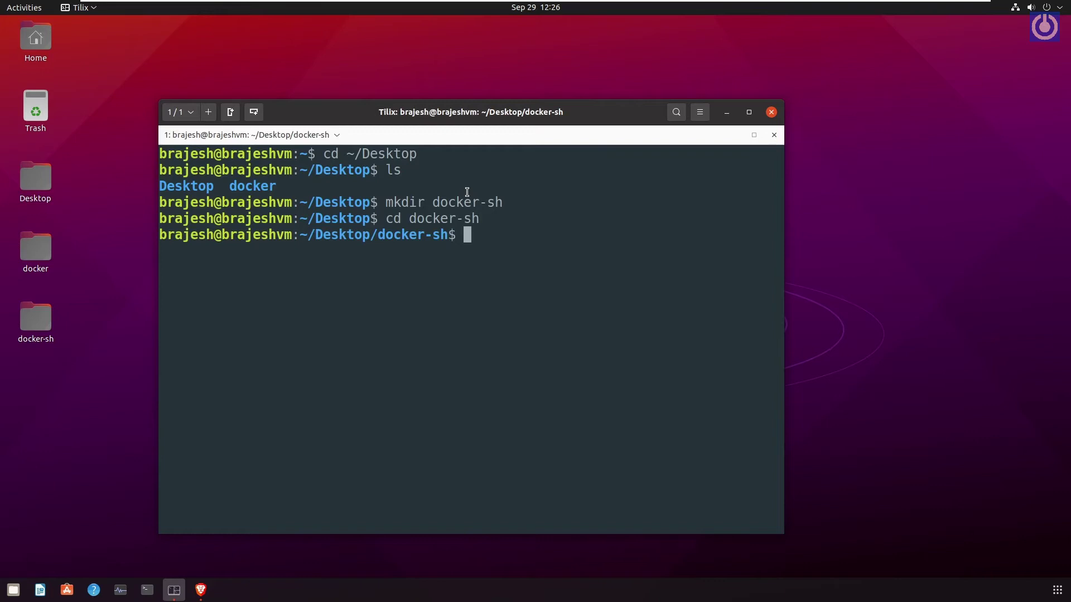
type("ls")
key("Return")
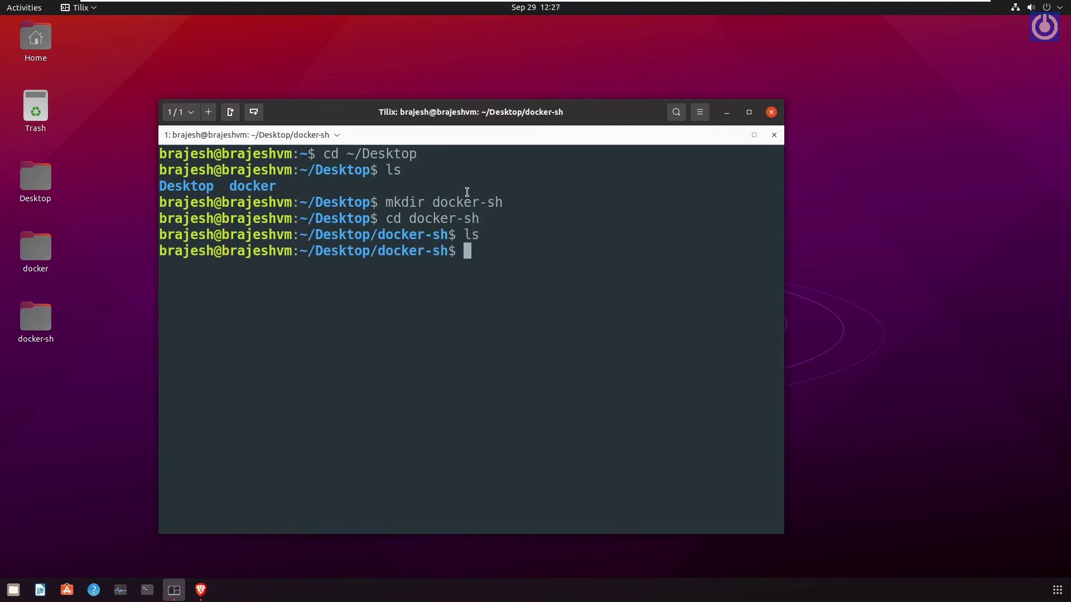
type("wh")
type("ich curl")
Confirm curl at /usr/bin/curl, then download get.docker.com as get-docker.sh into docker-sh
key("Return")
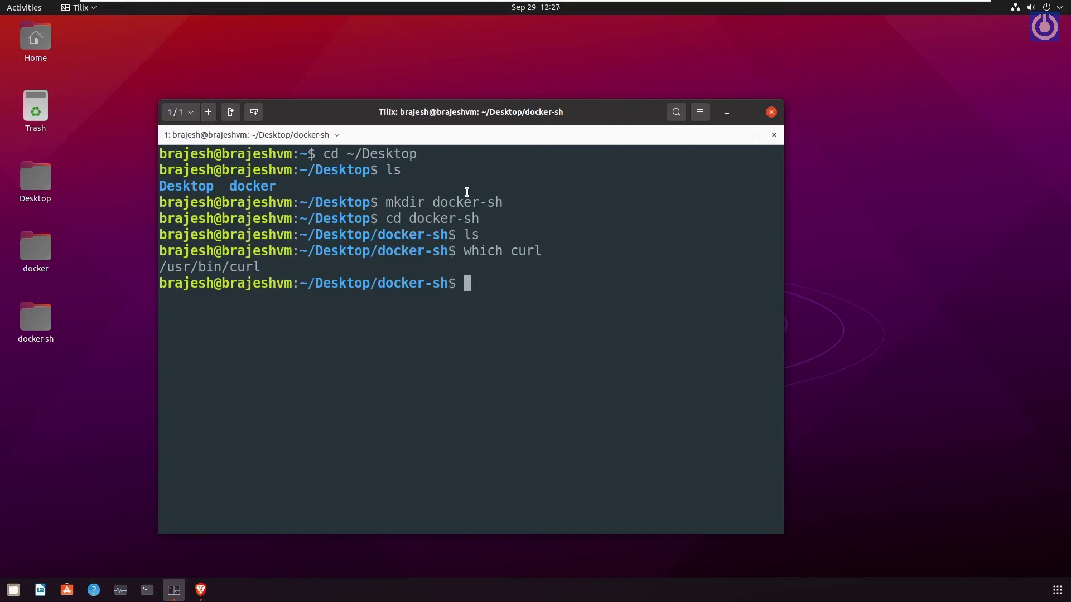
type("curl -fs")
type("SL")
left_click_drag(784, 249, 996, 249)
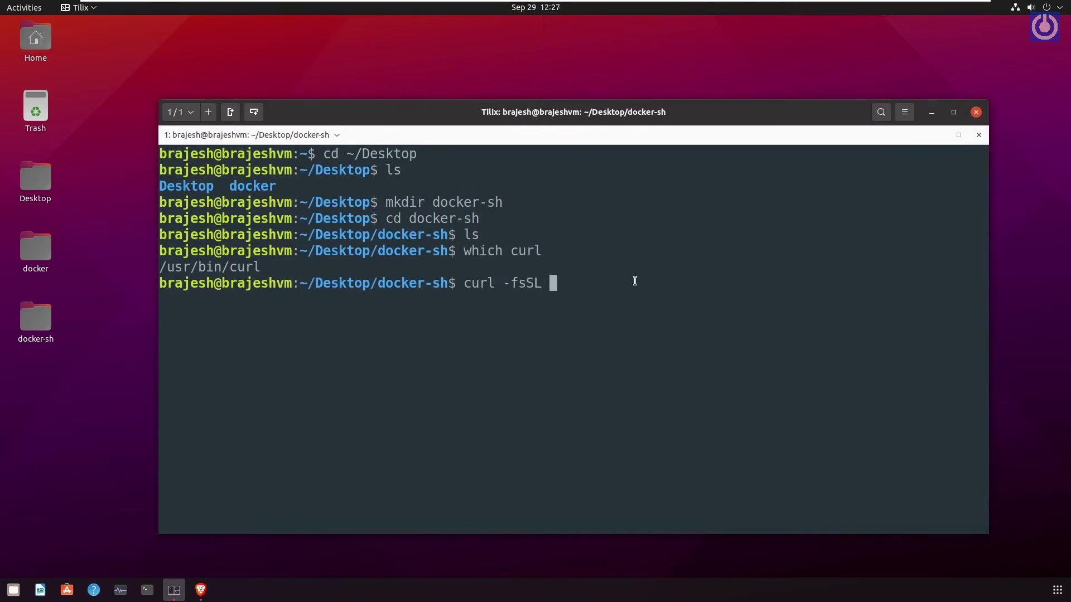
type("https://get.")
type("docker.com -o get-")
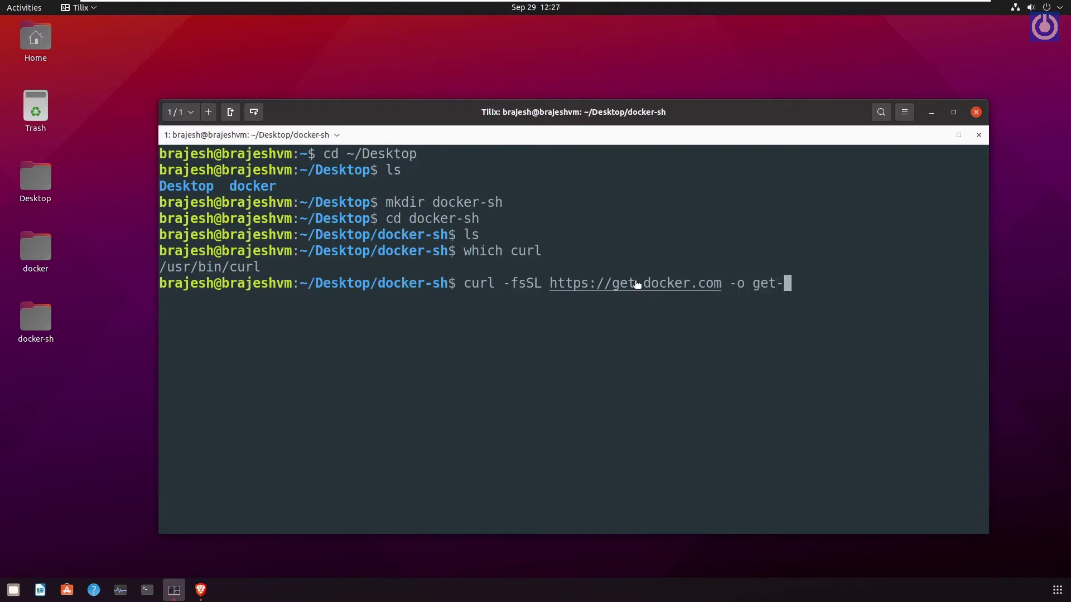
type("docker.sh")
key("Return")
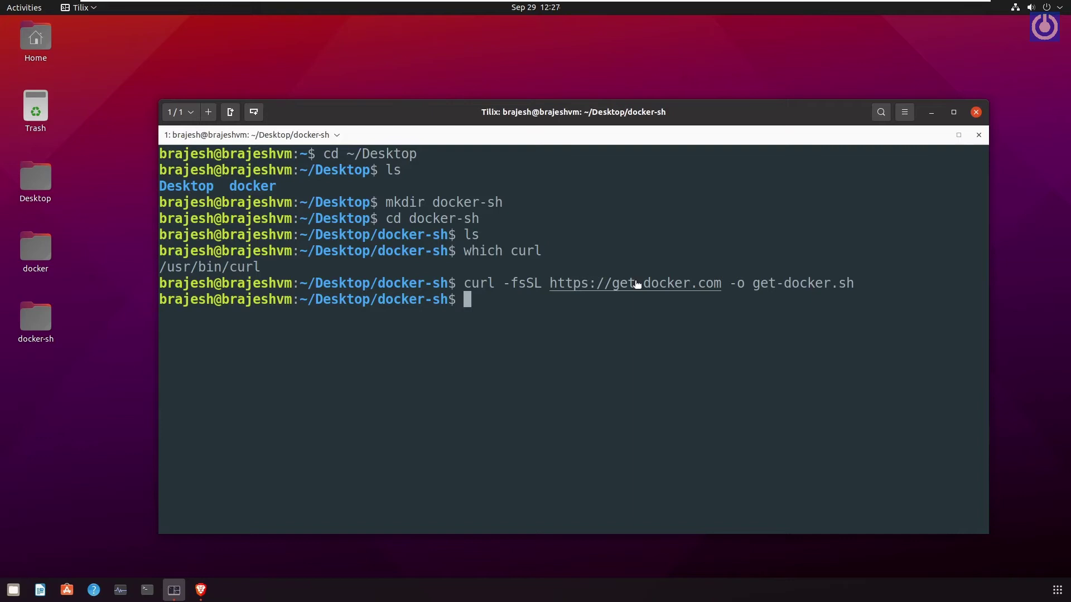
type("ls")
key("Return")
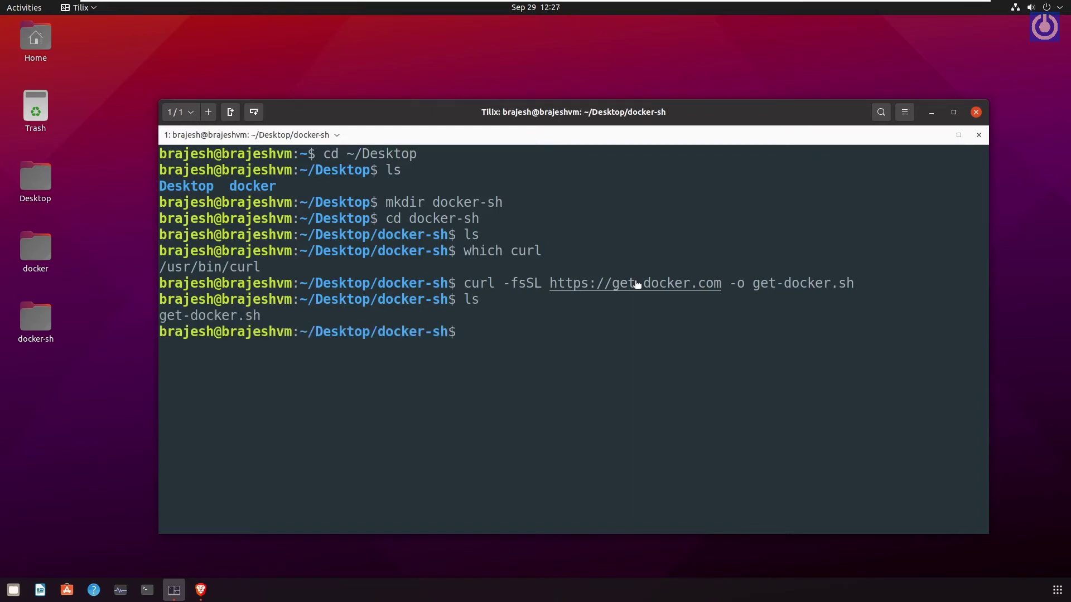
type("sudo sh get")
type("-docker.sh")
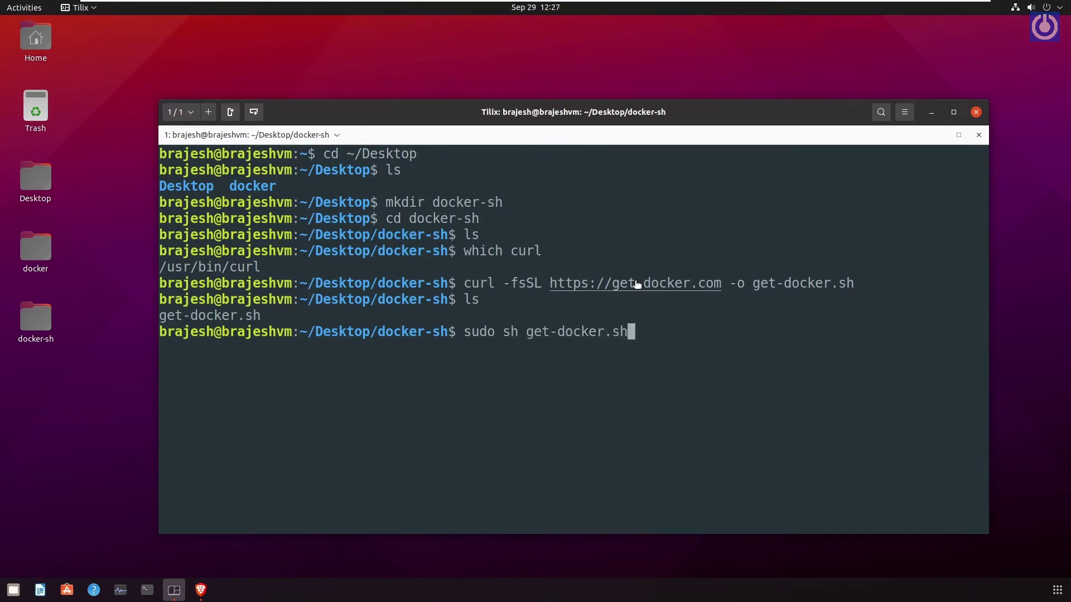
Run get-docker.sh with sudo; it fails on the missing ansible Release file
key("Return")
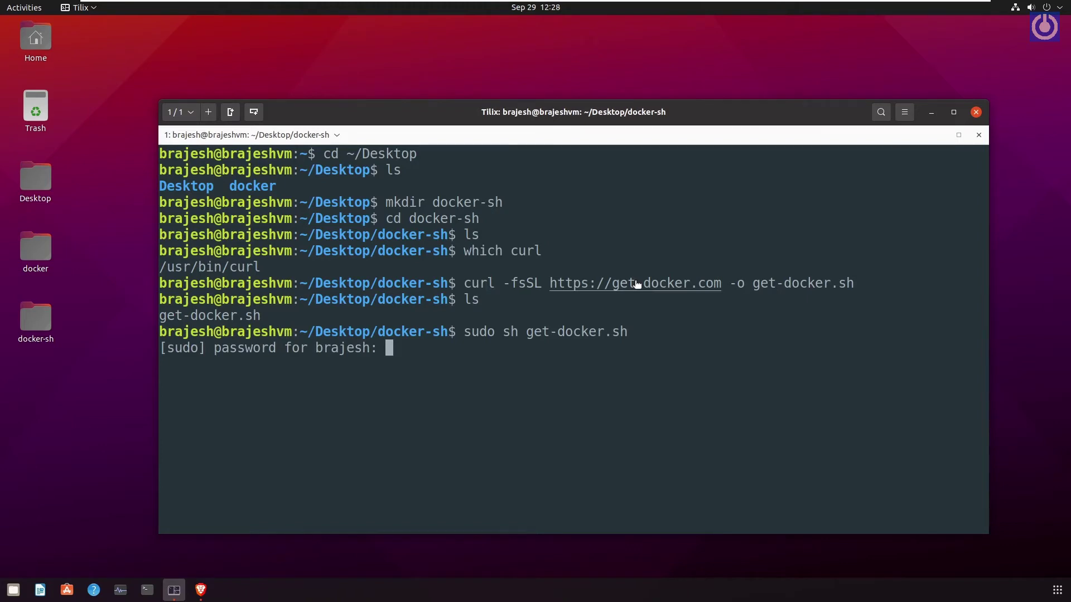
key("Return")
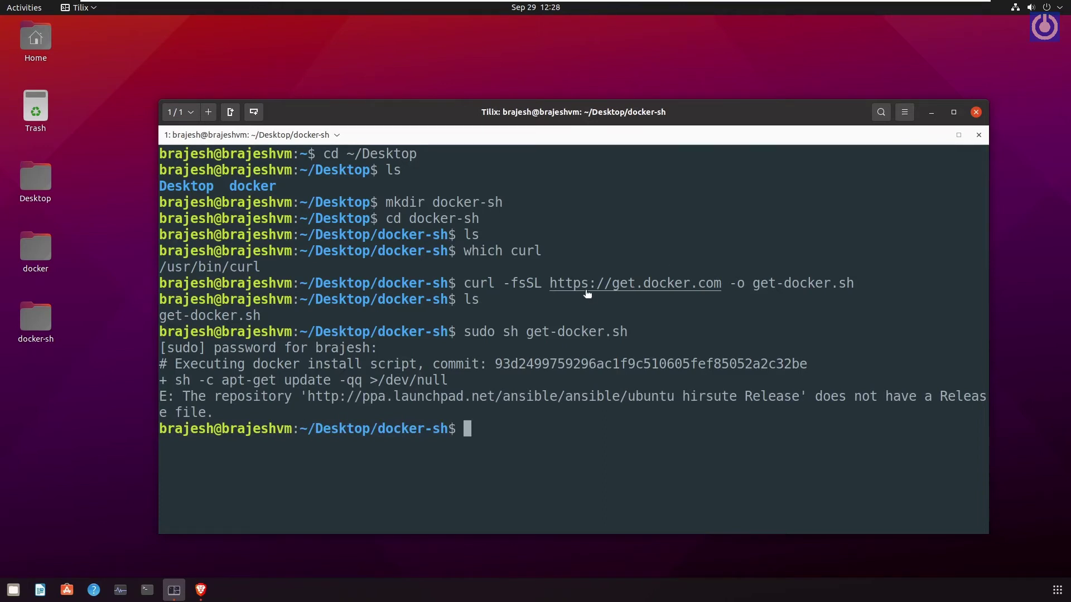
left_click_drag(991, 328, 1059, 328)
left_click_drag(790, 122, 748, 71)
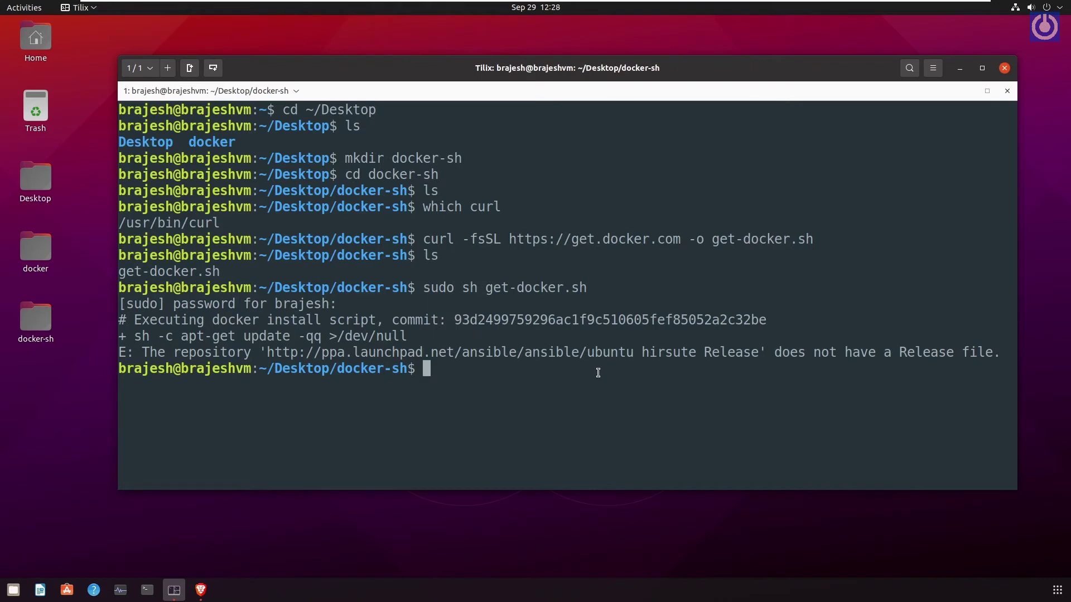
type("su")
type("do nano")
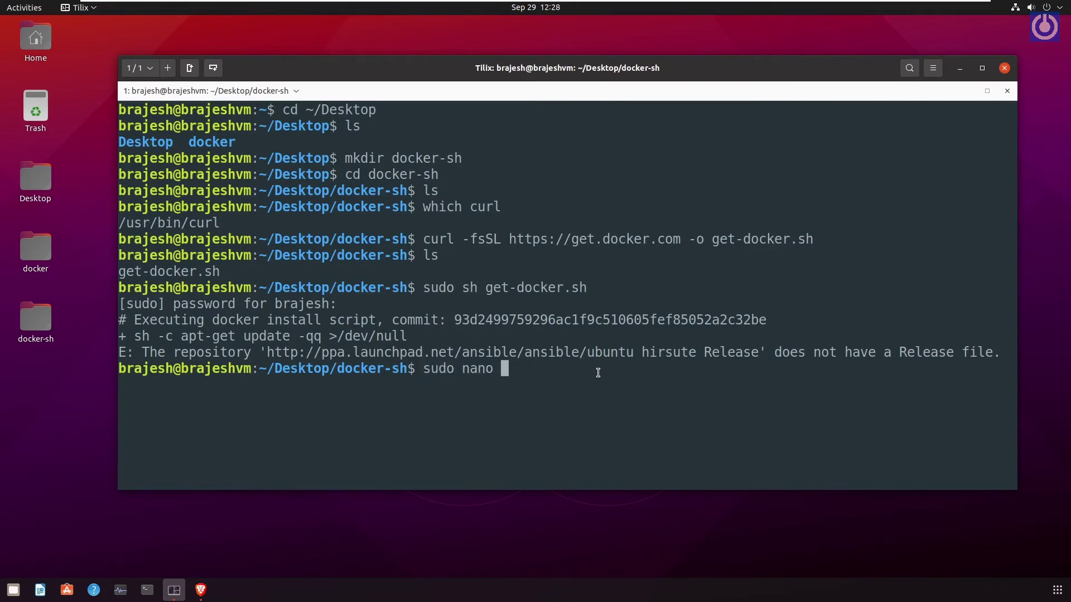
Go to /etc/apt/sources.list.d, list its files, and inspect ansible.list in nano
key("ctrl+u")
type("cd /etc/apt/")
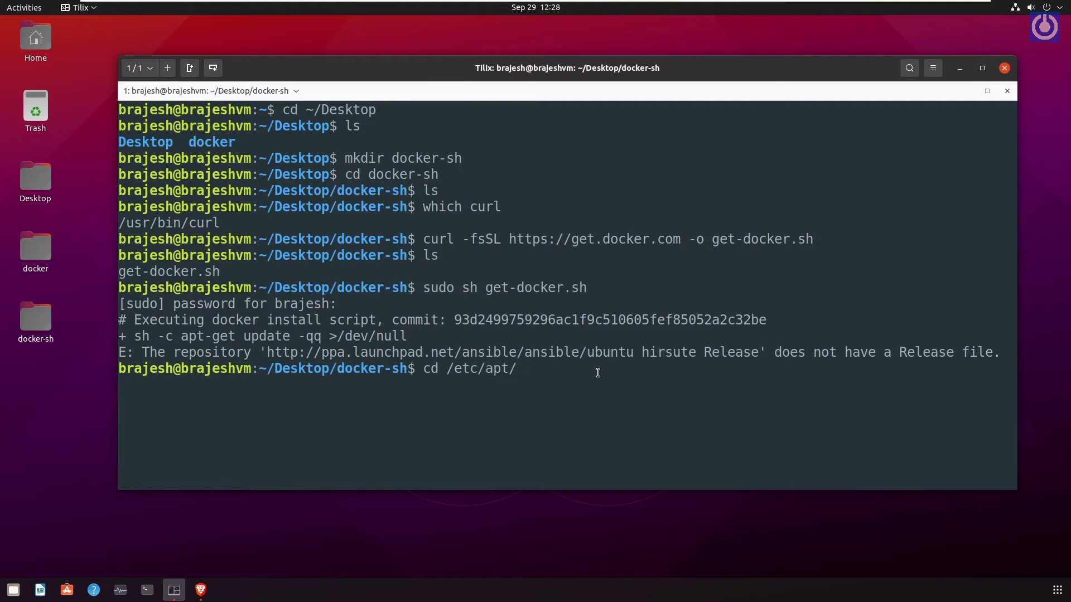
key("Return")
type("ls")
key("Return")
type("cd s")
key("BackSpace")
key("BackSpace")
key("BackSpace")
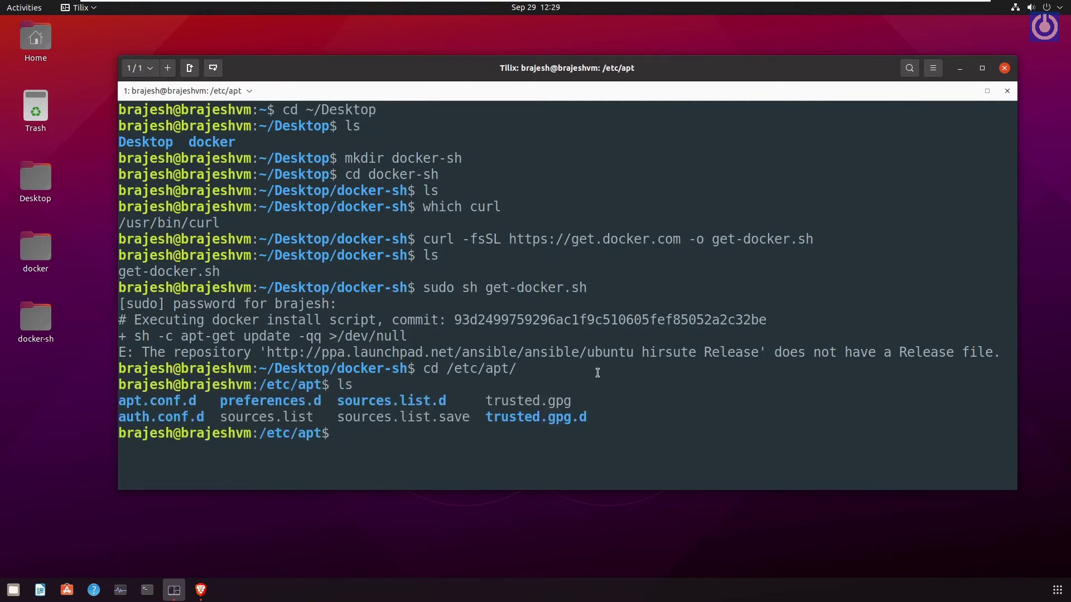
type("cd")
type(" sources.list.d")
key("Return")
type("ls")
key("Return")
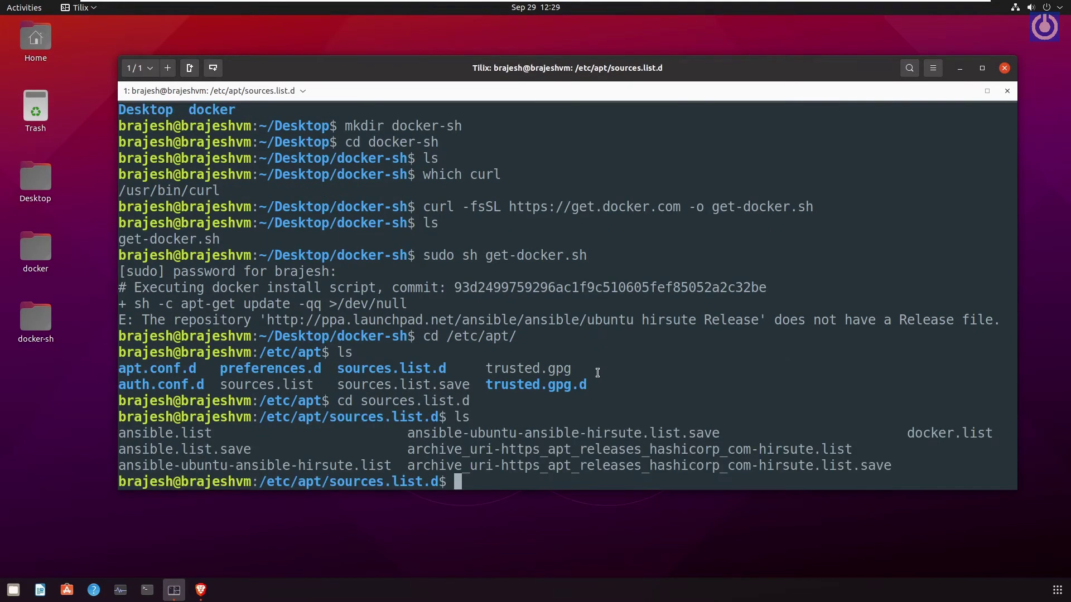
type("sudo nano ansible.list")
key("Return")
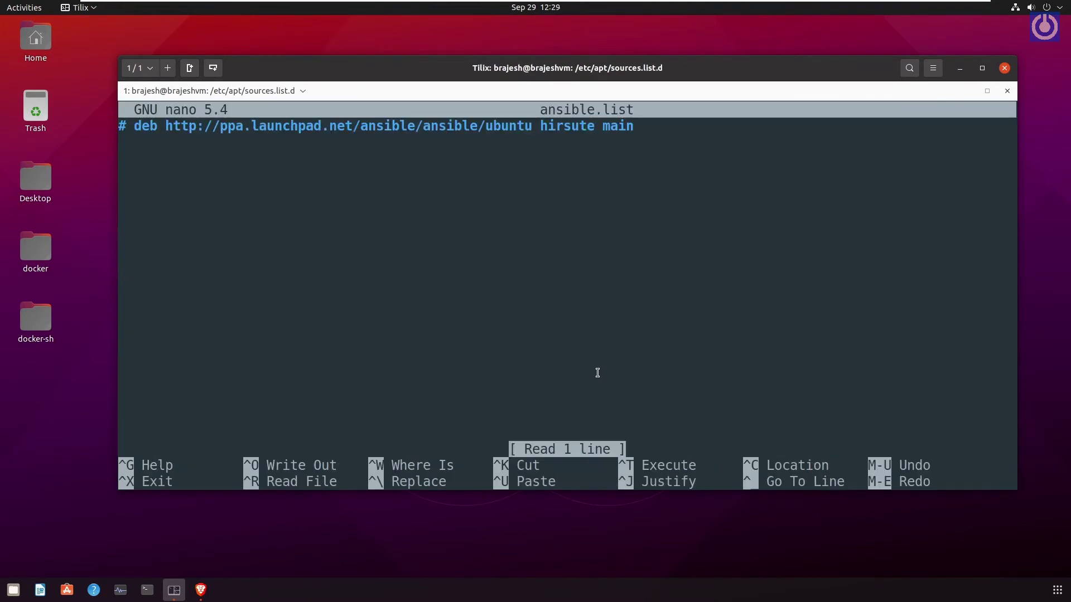
key("ctrl+x")
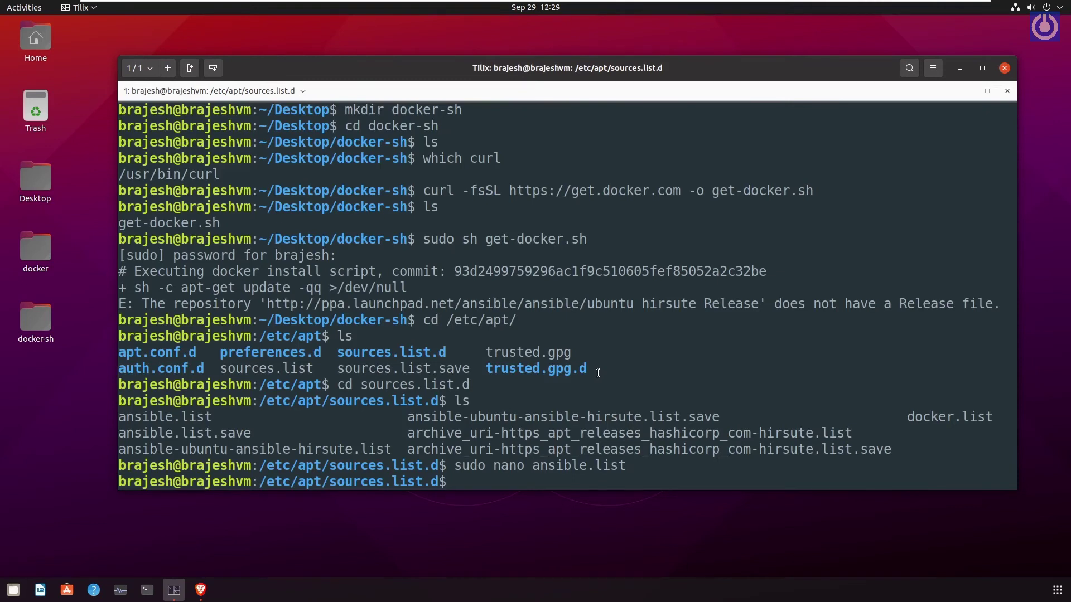
type("which")
type(" ansible")
Confirm ansible at /usr/bin/ansible, comment out the hirsute PPA deb line, save, and relist
key("Return")
type("s")
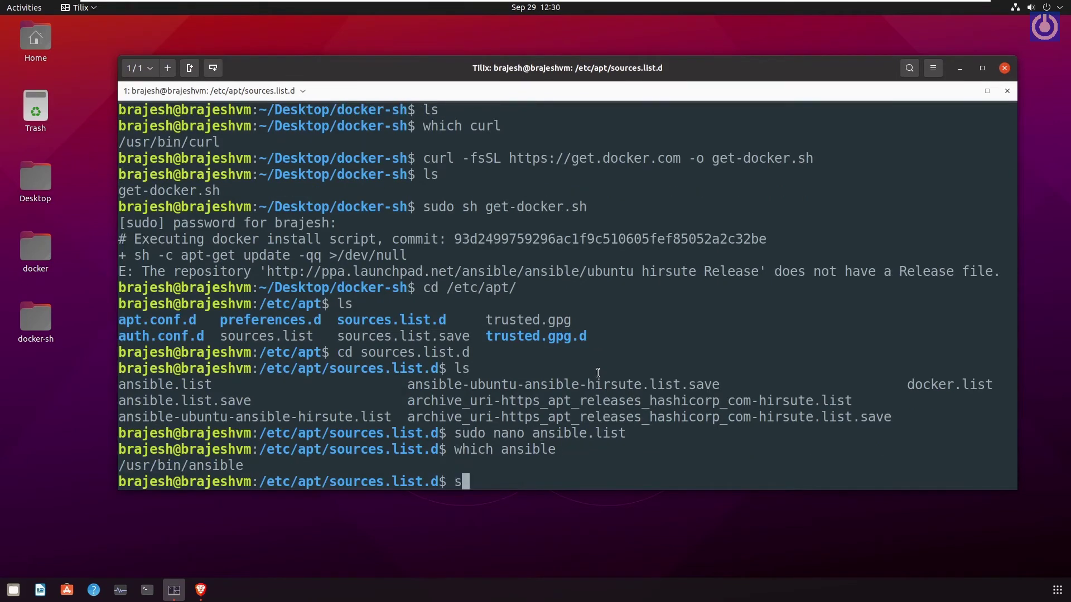
type("udo nano ansible-u")
key("Tab")
key("Return")
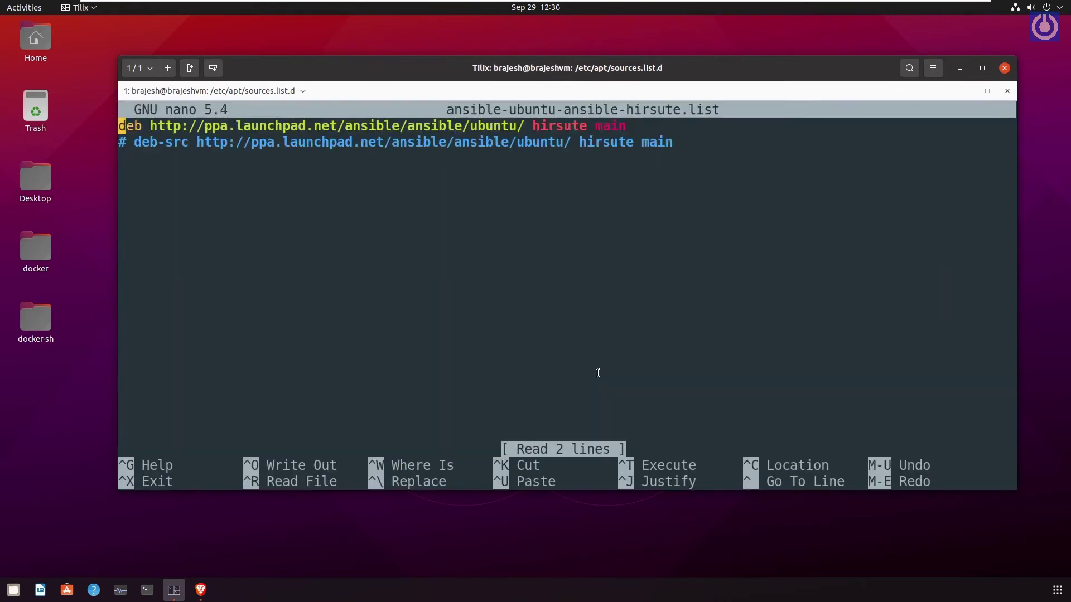
type("#")
key("ctrl+x")
key("y")
key("Return")
key("ctrl+l")
type("ls")
key("Return")
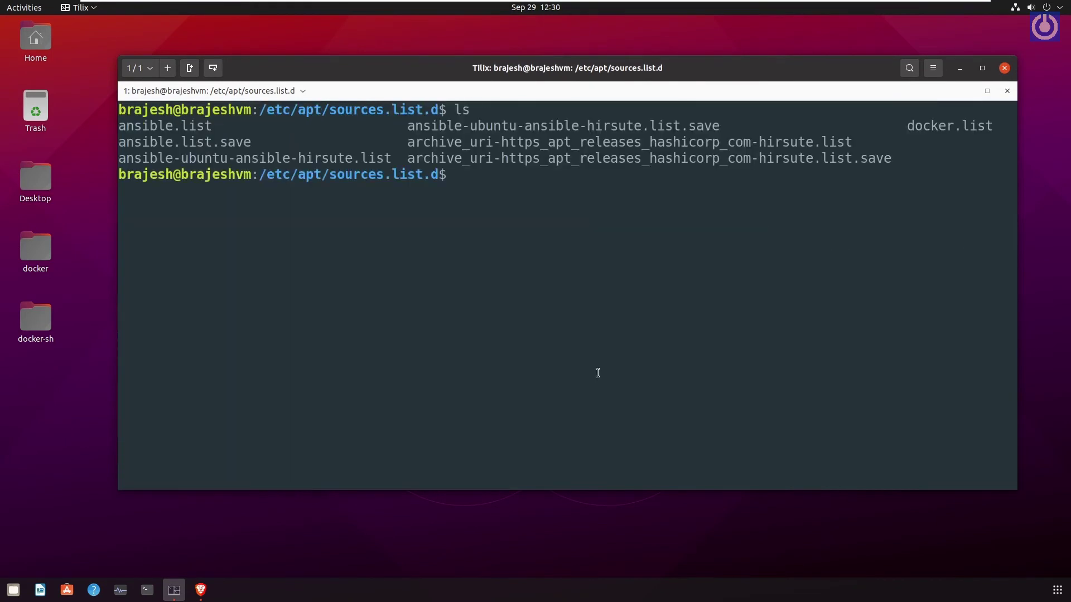
type("cd ~/De")
Return to ~/Desktop/docker-sh and rerun sudo sh get-docker.sh until docker-ce installs
key("Tab")
type("docker-sh/")
key("Return")
type("ls")
key("Return")
key("ctrl+l")
type("ls")
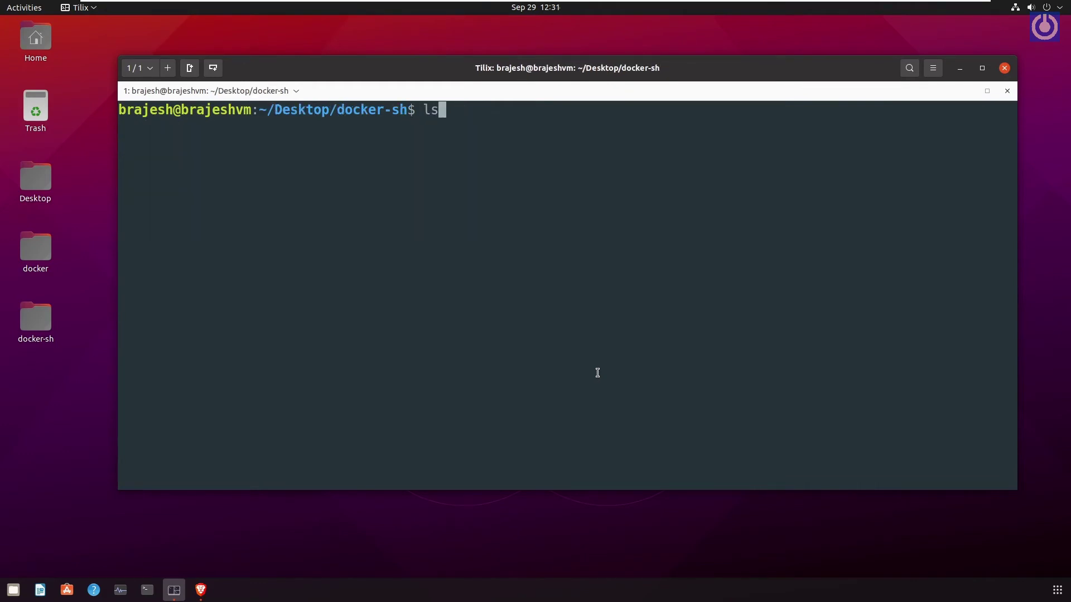
key("Return")
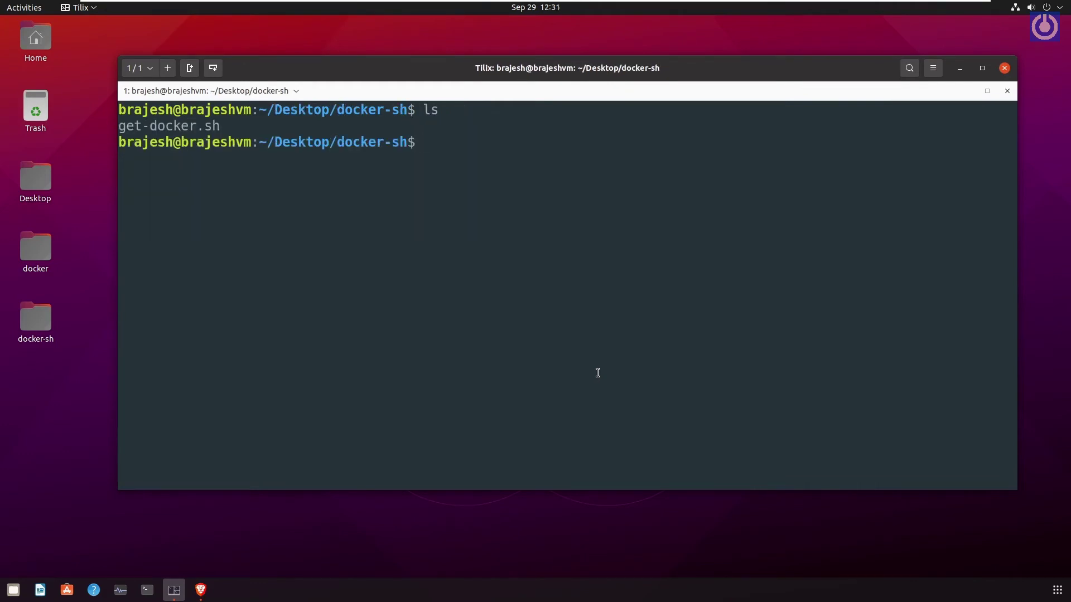
key("ctrl+l")
type("sudo sh")
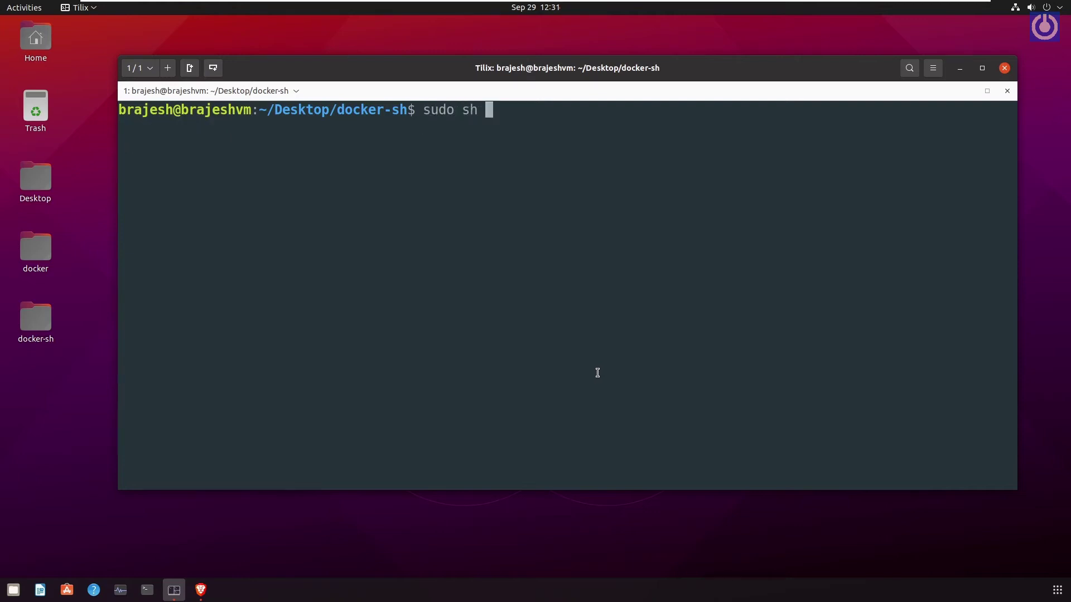
type(" get-docker.sh")
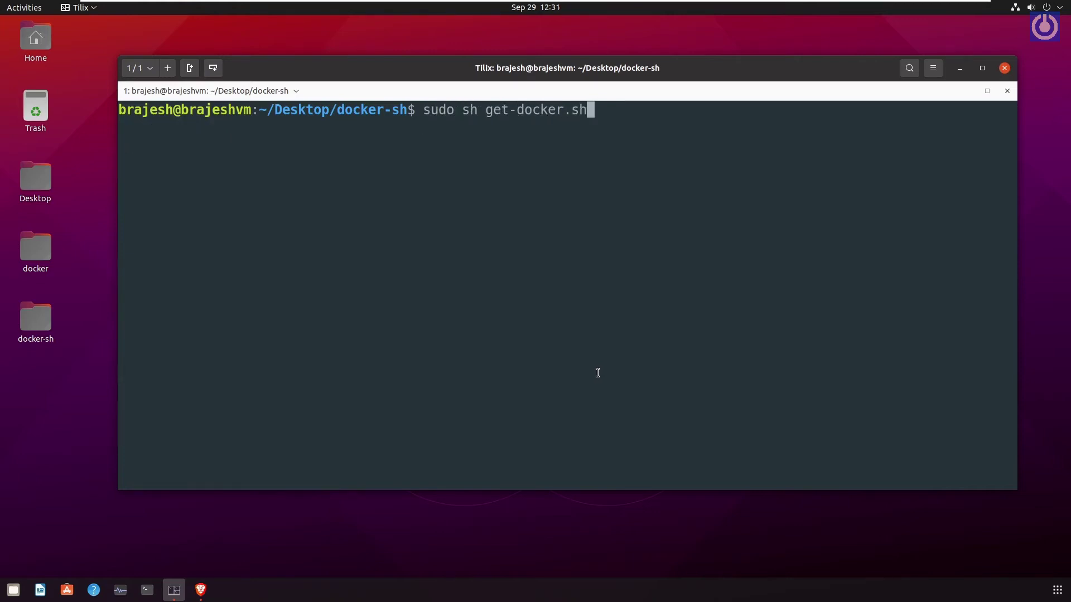
key("Return")
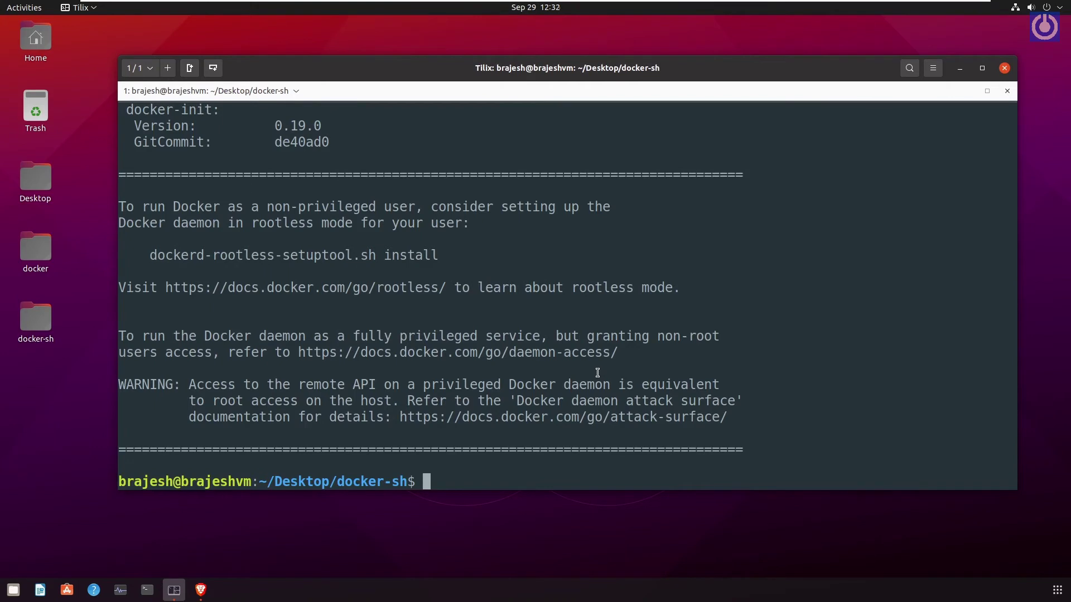
Select the rootless-mode documentation URL in the install output
double_click(294, 288)
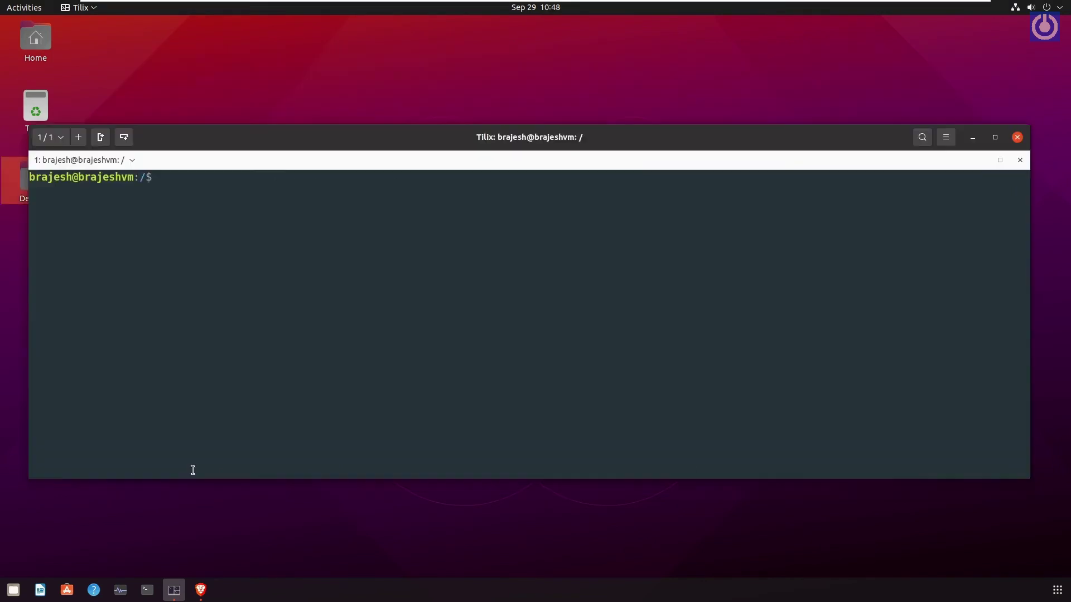
type("reb")
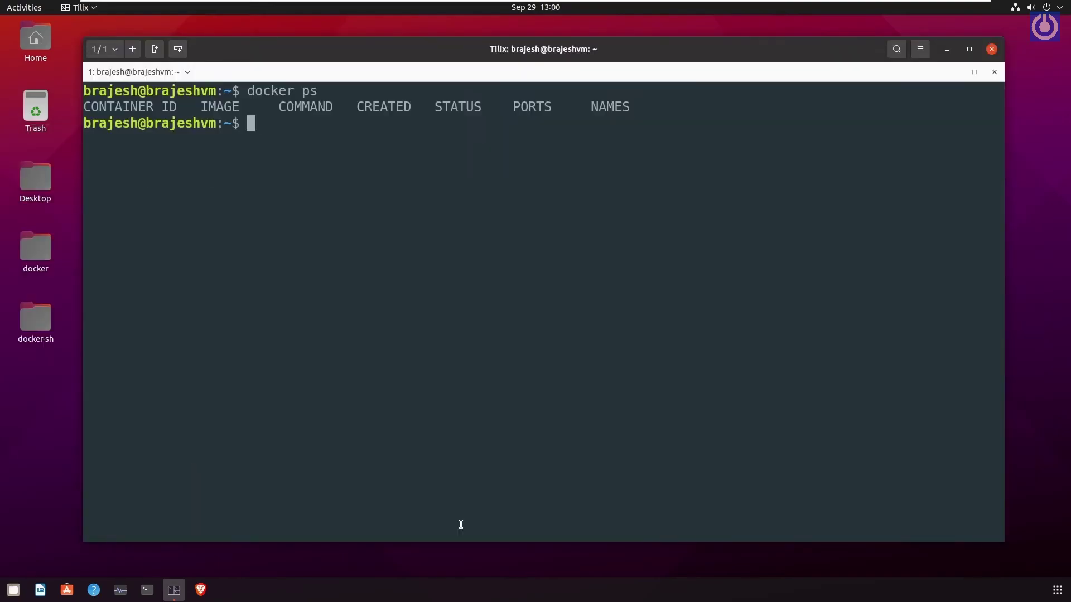
type("doc")
type("ker images")
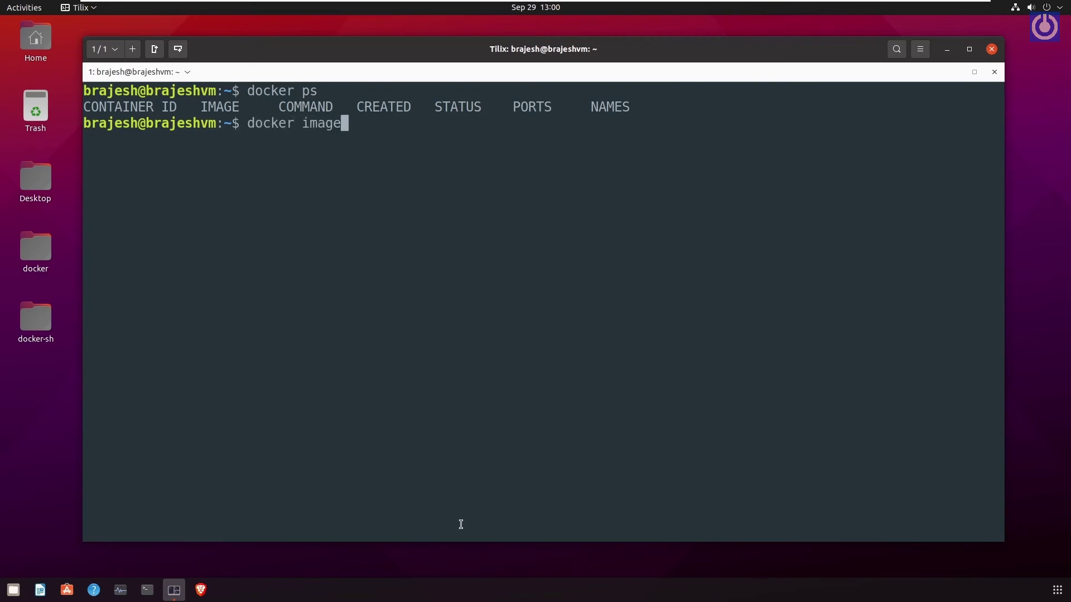
Run docker ps and docker images without sudo, both returning empty lists
key("Return")
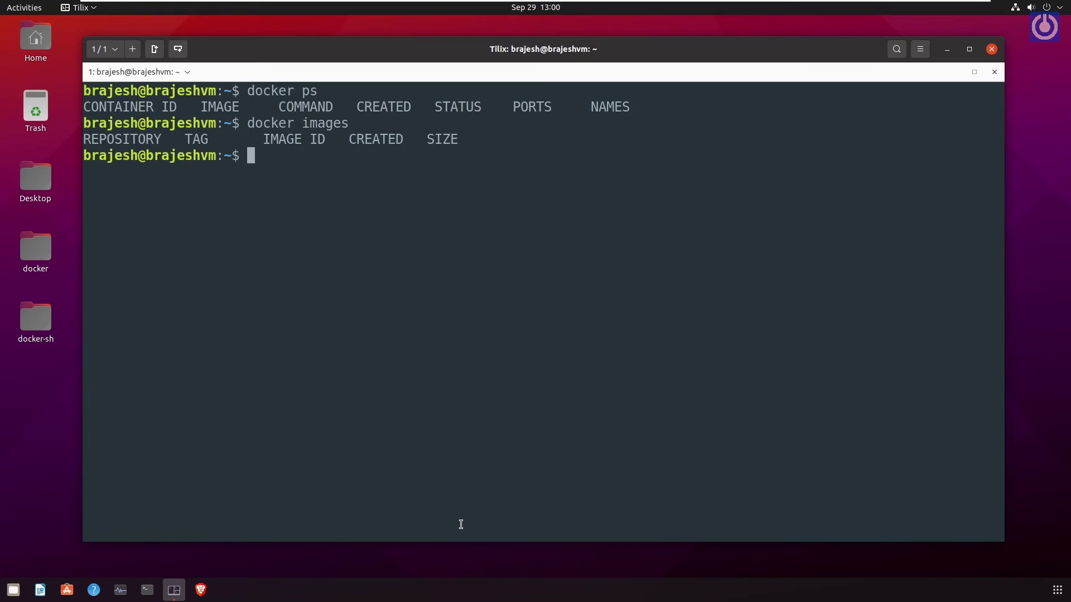
type("docker ")
type("pull pihole/")
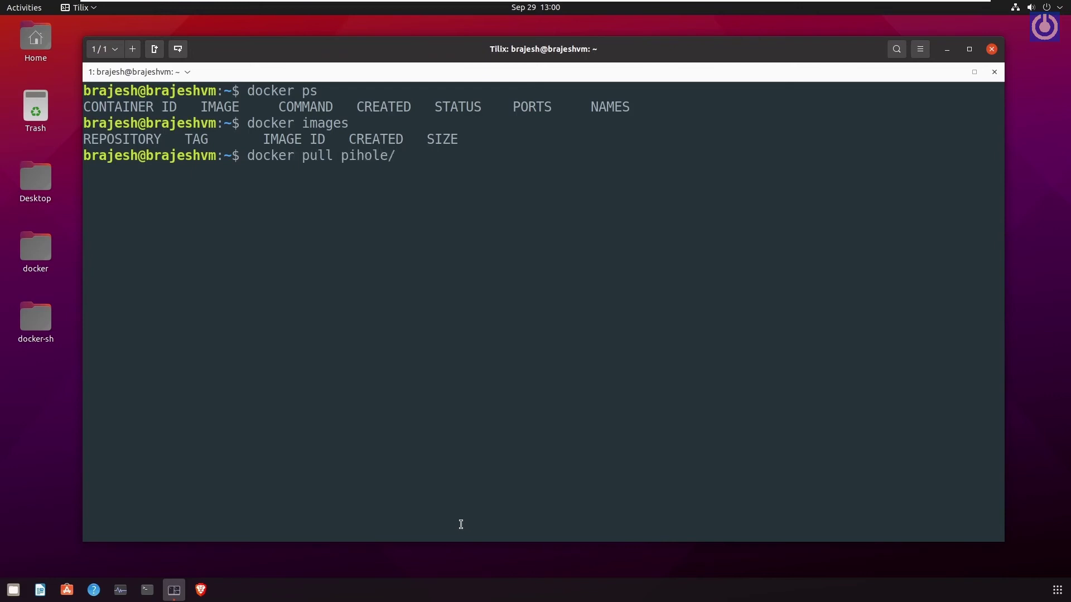
type("pihole")
Pull pihole/pihole and confirm docker images lists it as latest, 338MB
key("Return")
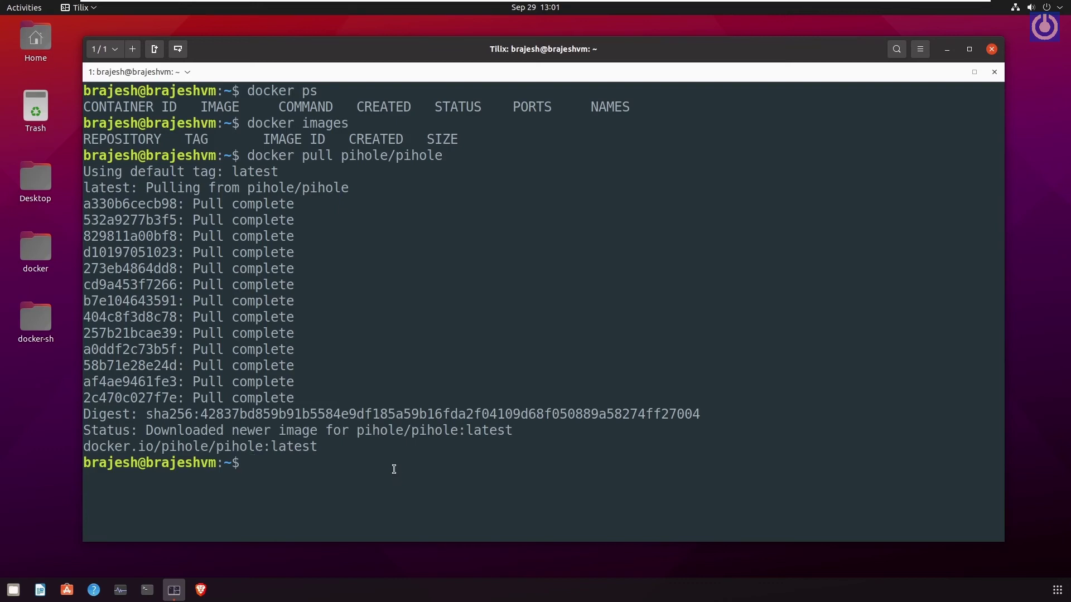
type("doc")
type("ker image")
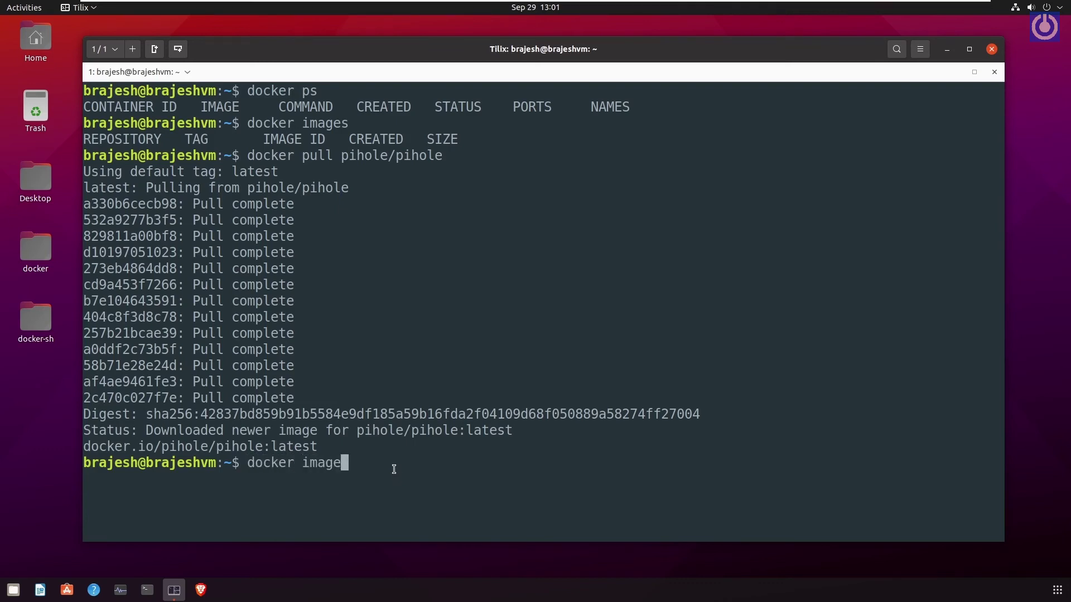
type("s")
key("Return")
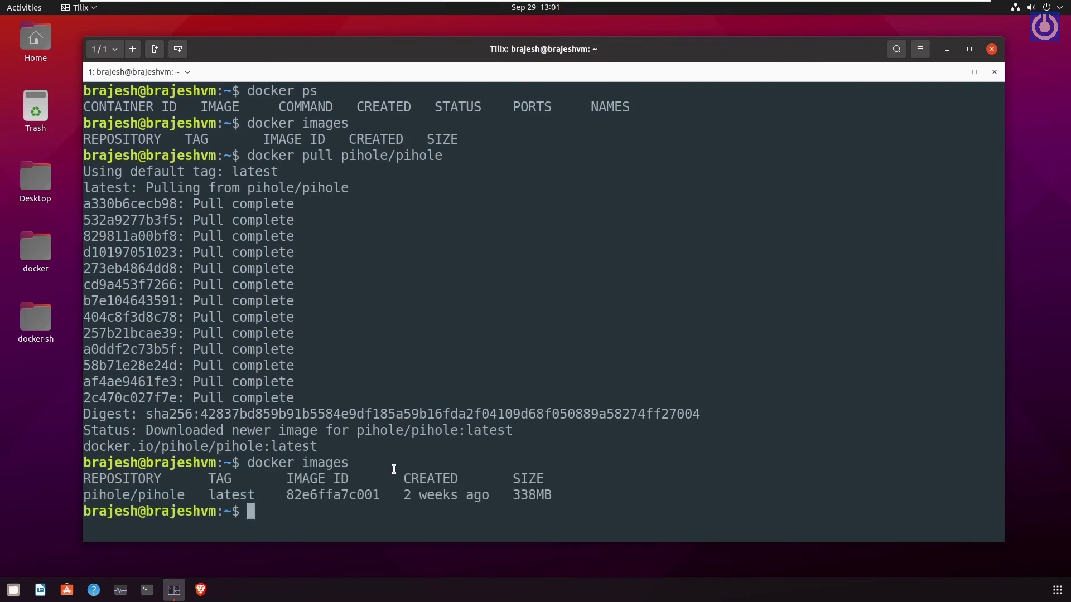
type("docker ")
type("container run -")
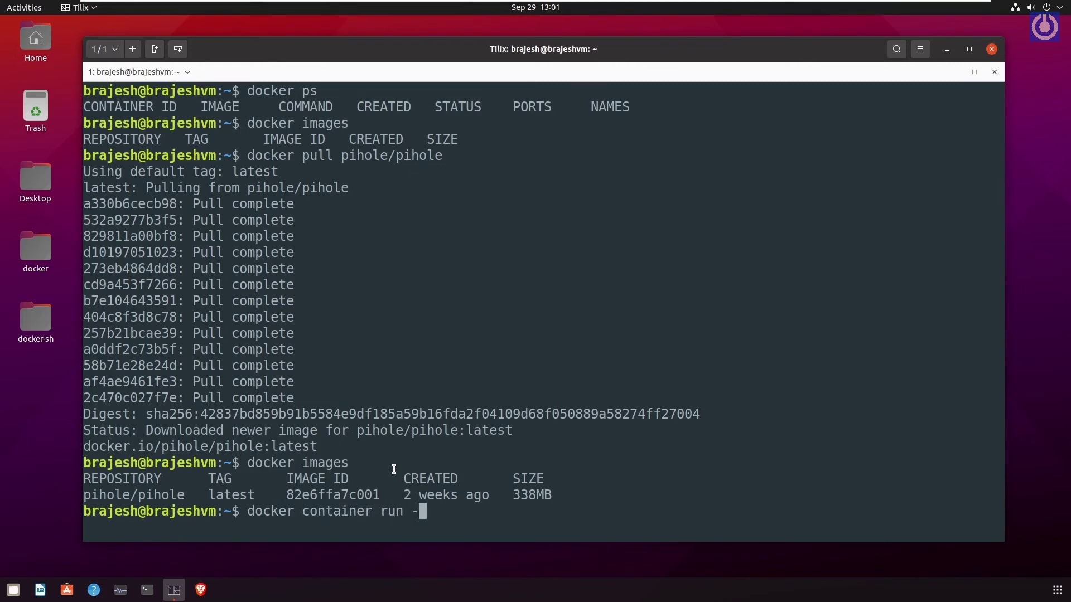
type("d -i -")
type("t -p 8")
type("0:80 --rm ")
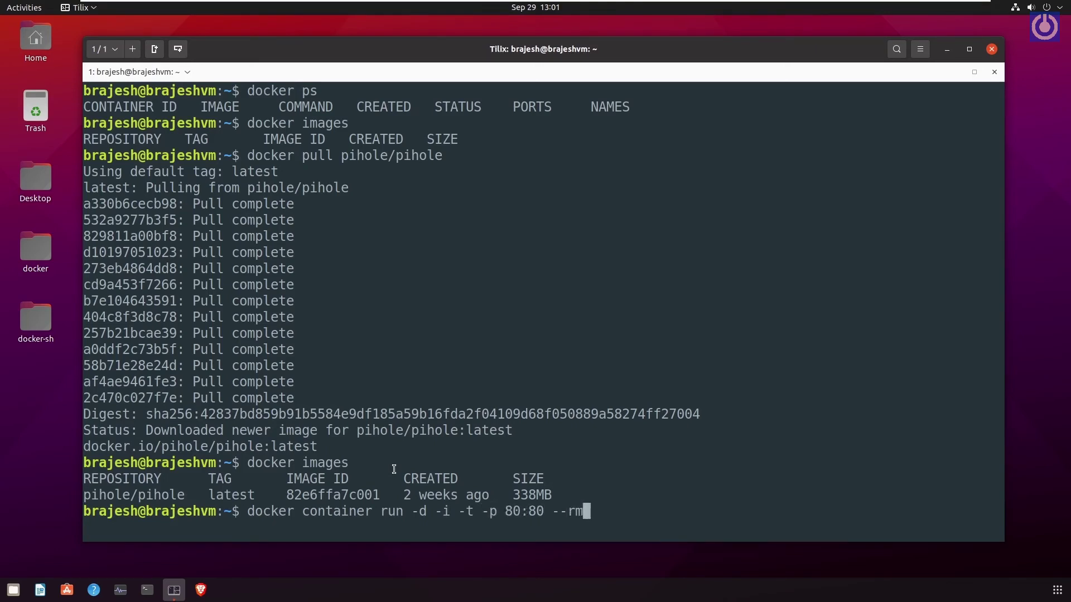
type("pihole/")
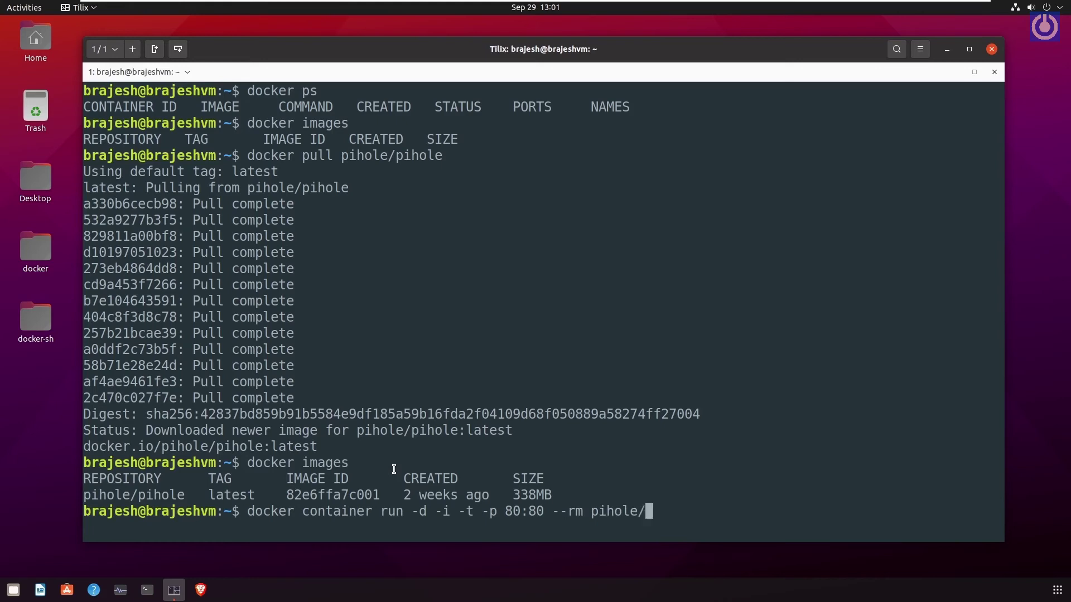
type("pihole")
Run pihole/pihole detached with -p 80:80 --rm, and confirm docker ps shows health starting
key("Return")
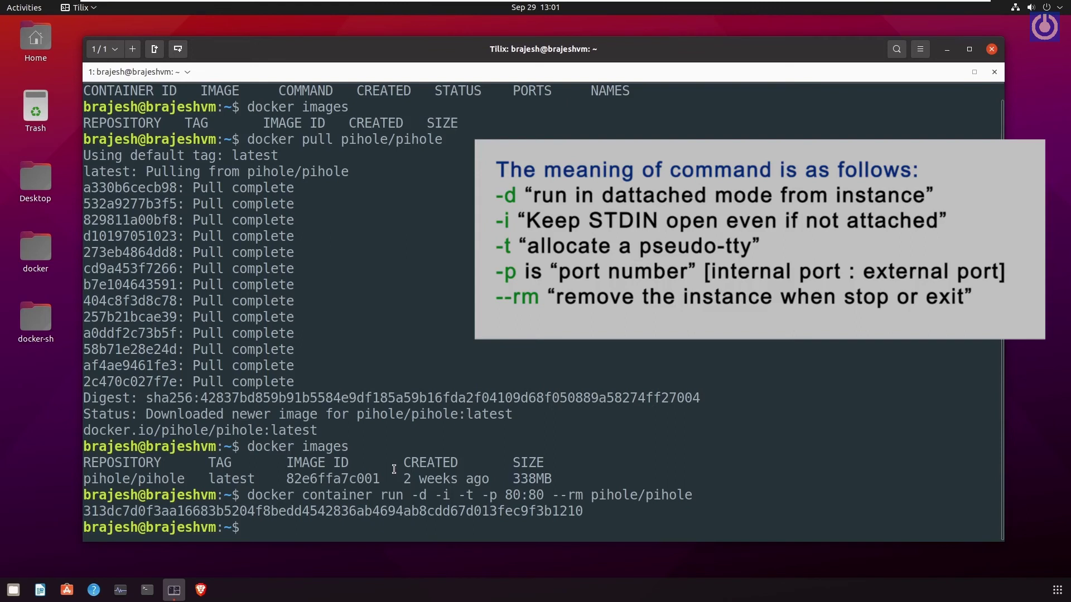
type("docker ")
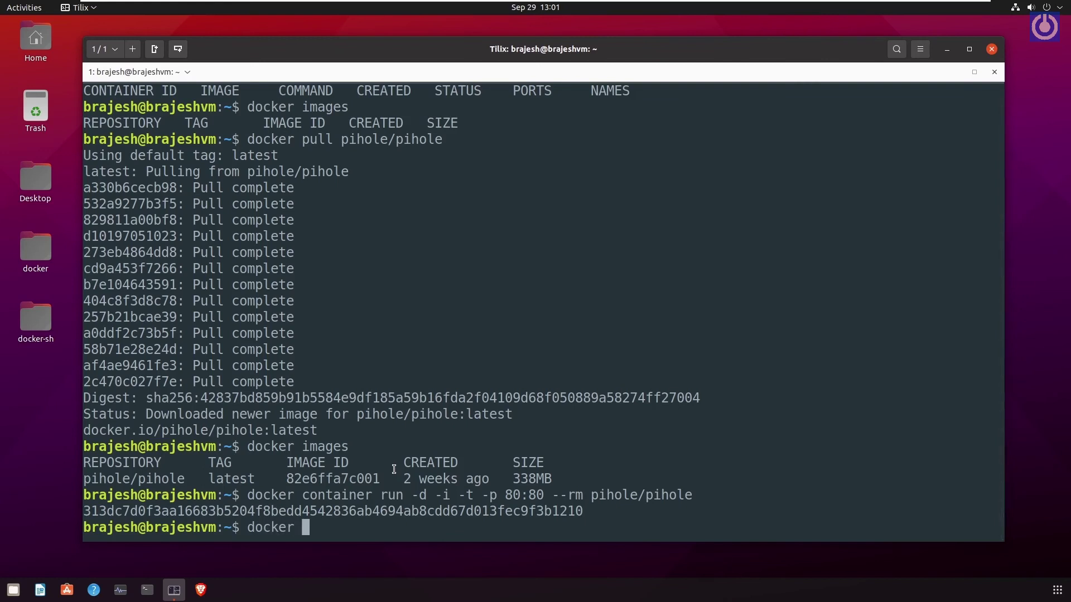
type("p")
type("s")
key("Return")
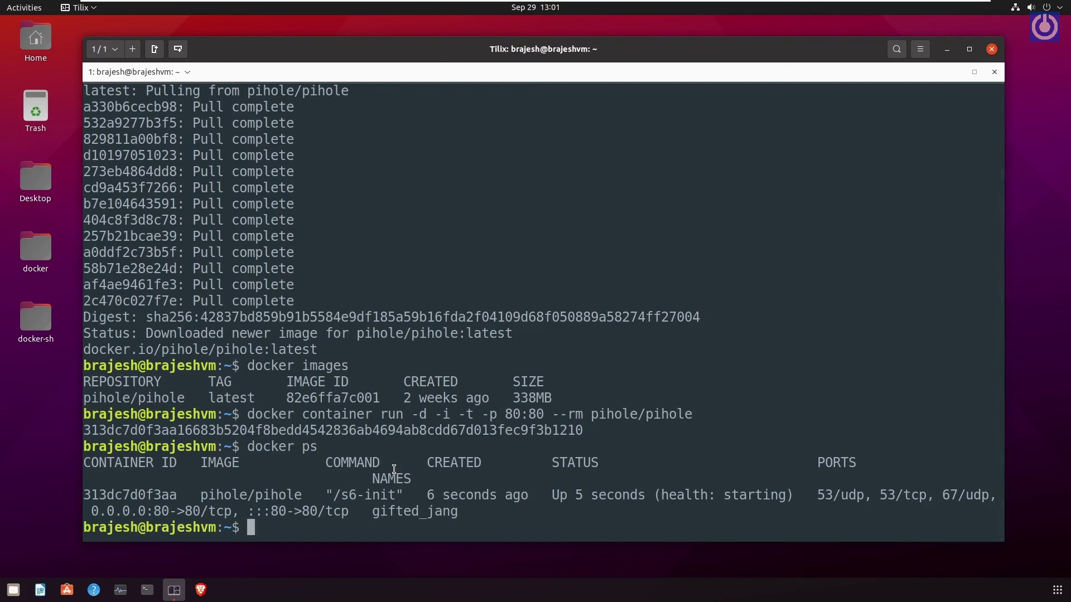
Load 192.168.1.35 in Brave and follow the admin panel link to the Pi-hole dashboard
left_click(201, 590)
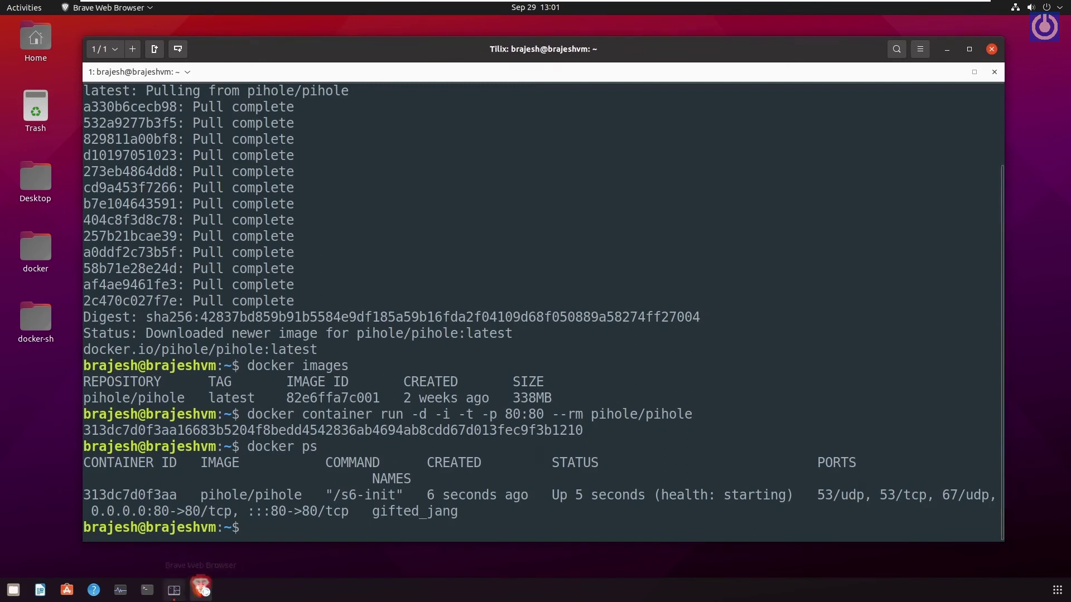
left_click(711, 61)
type("19")
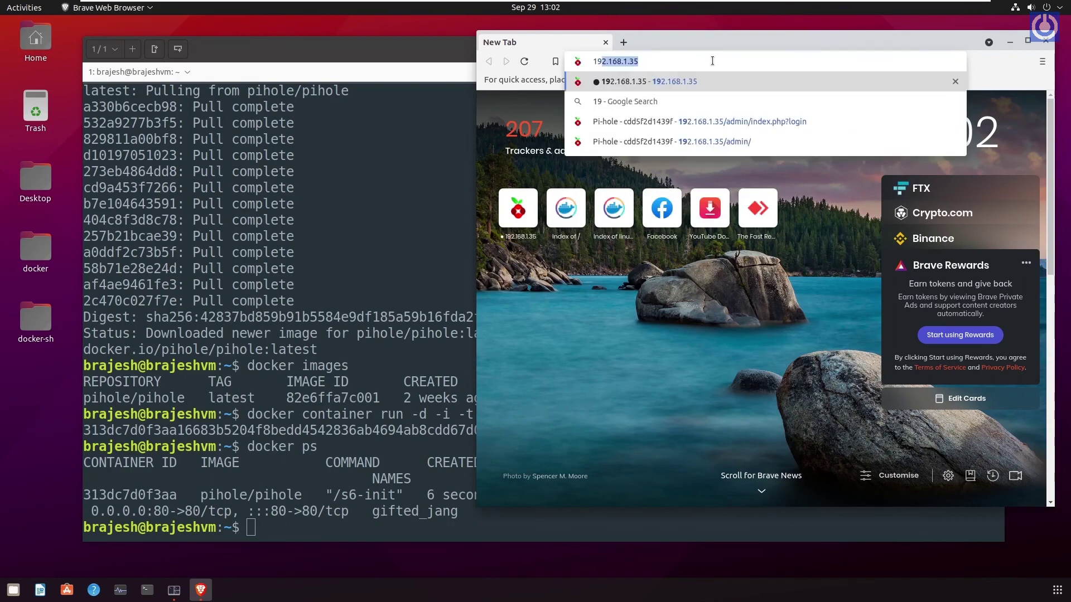
type("2.168.")
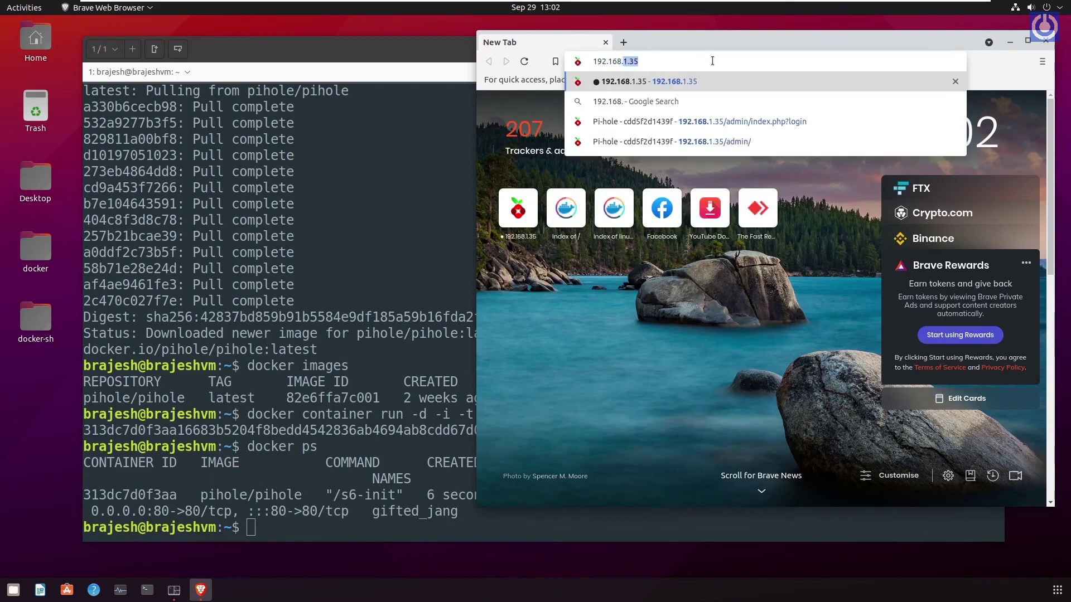
type("1.35")
key("Return")
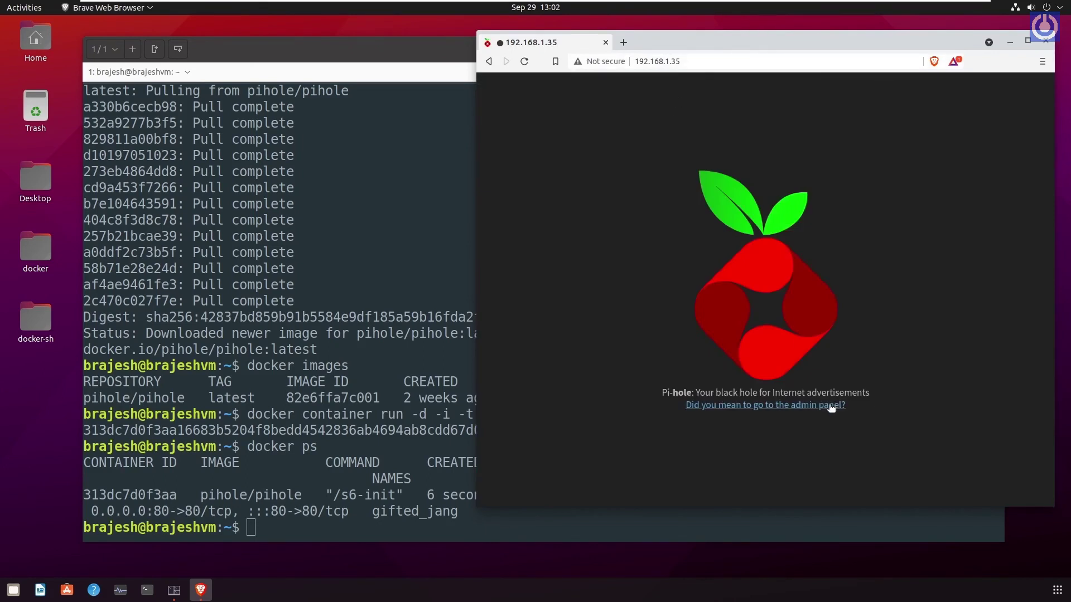
left_click(829, 405)
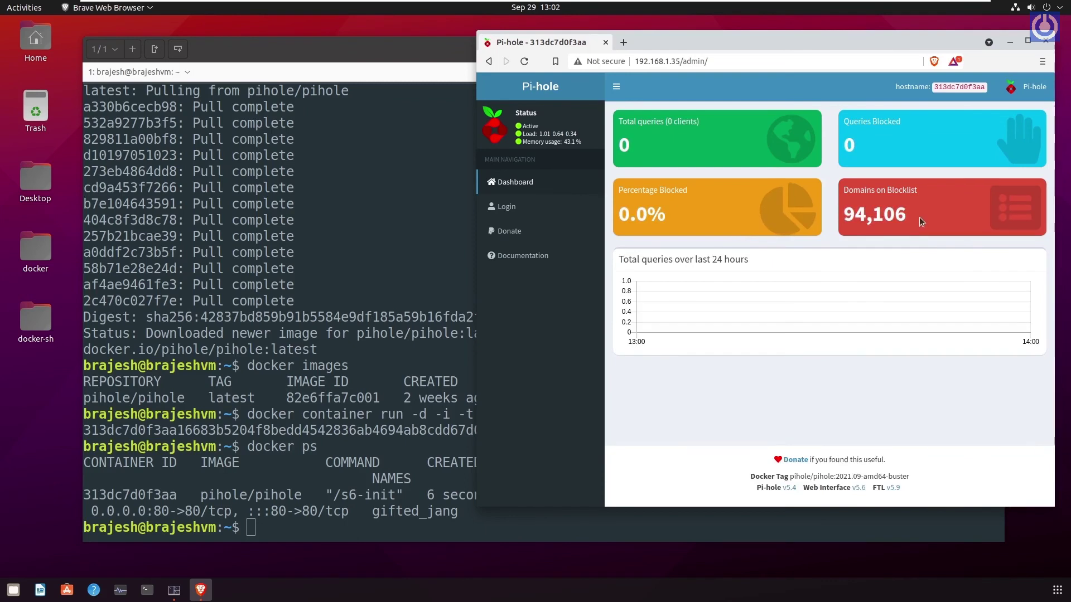
left_click(359, 54)
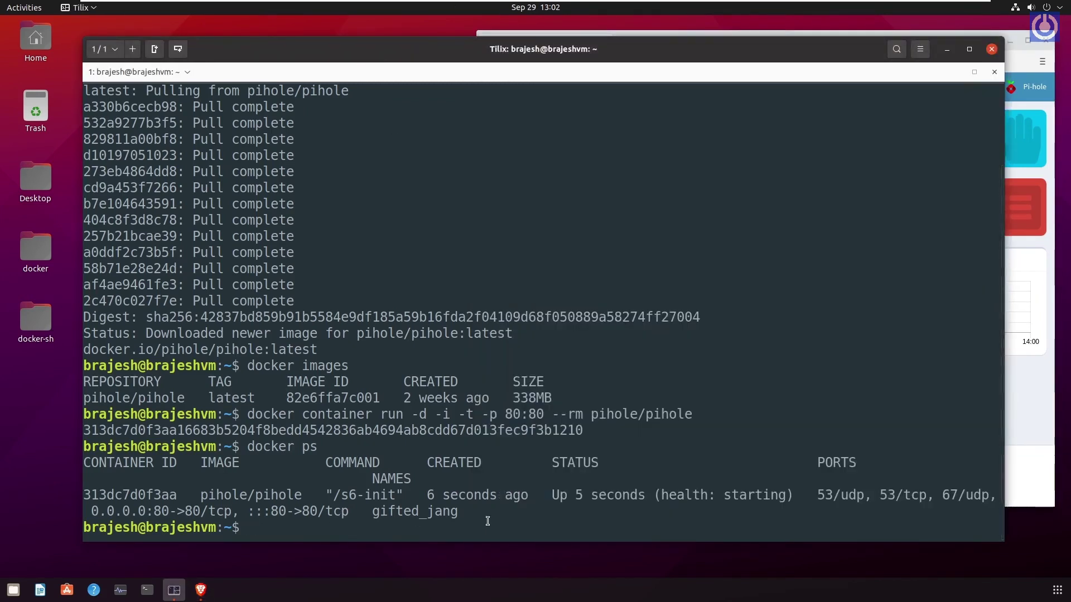
type("docker c")
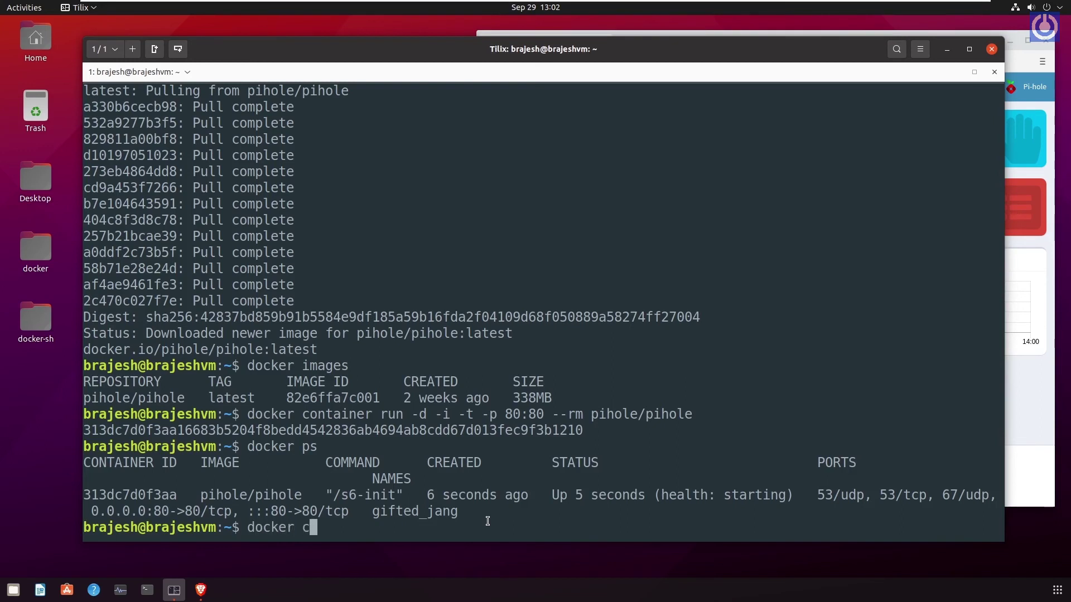
type("ontainer")
type(" sto")
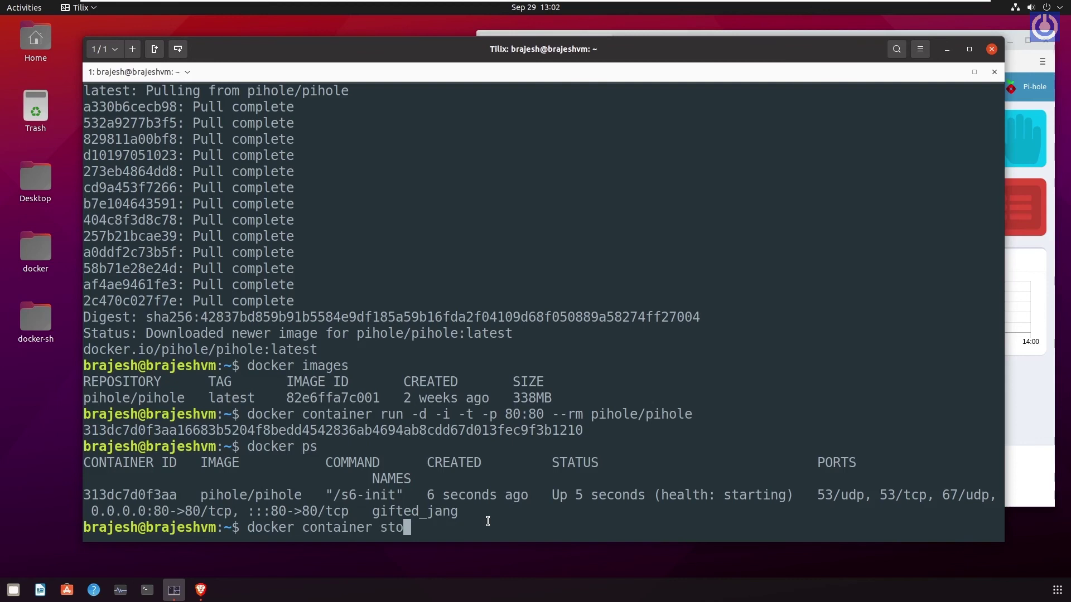
type("p")
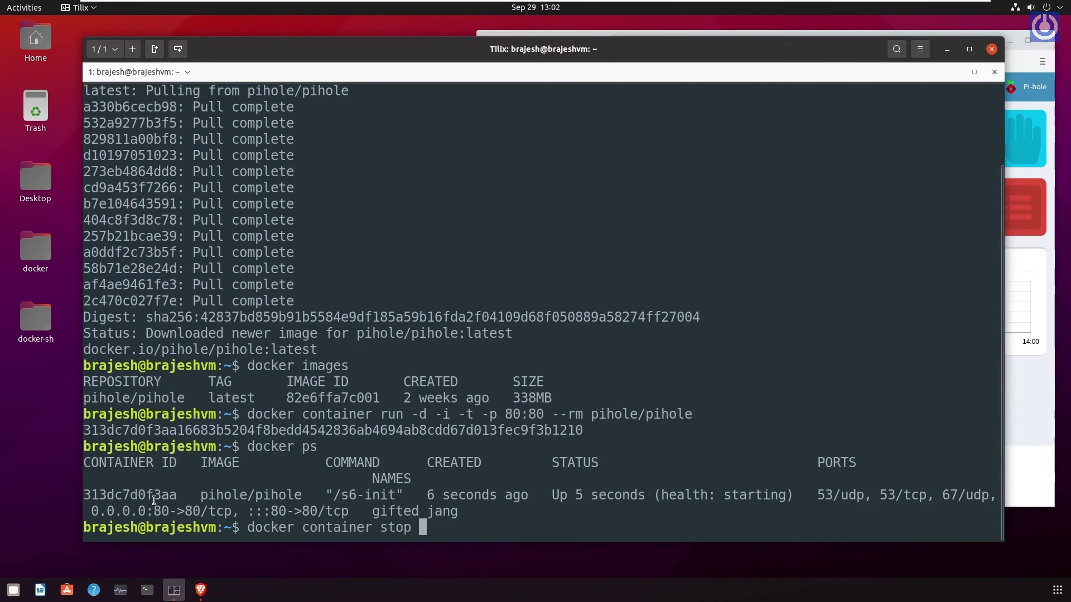
Stop container 313dc7d0f3aa and confirm 192.168.1.35/admin in Brave now refuses connection
double_click(155, 495)
right_click(154, 496)
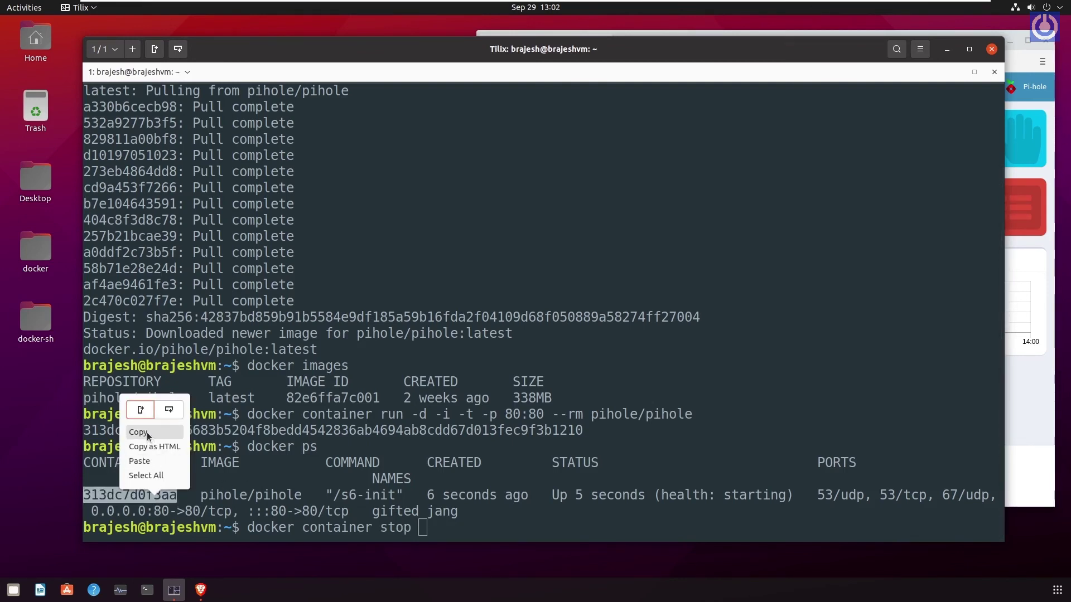
left_click(155, 444)
left_click(422, 527)
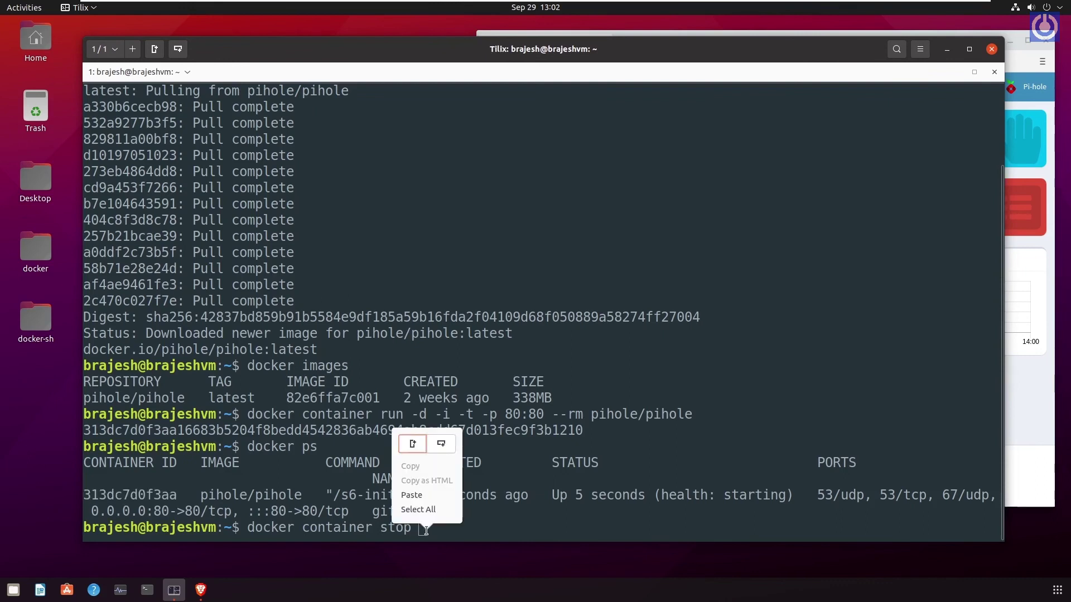
right_click(424, 525)
left_click(412, 496)
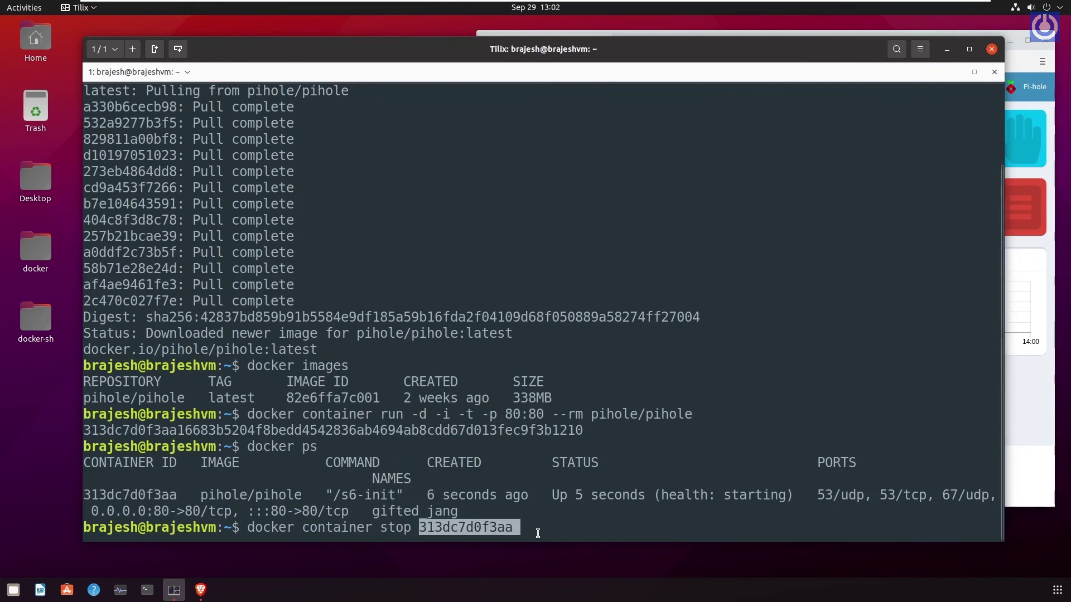
key("Return")
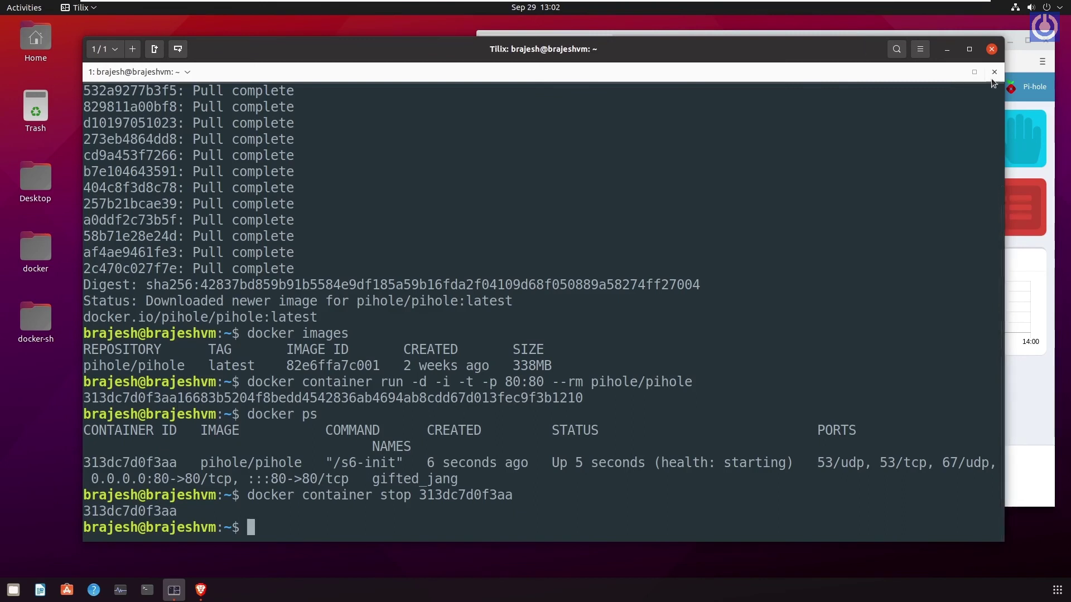
left_click(1026, 67)
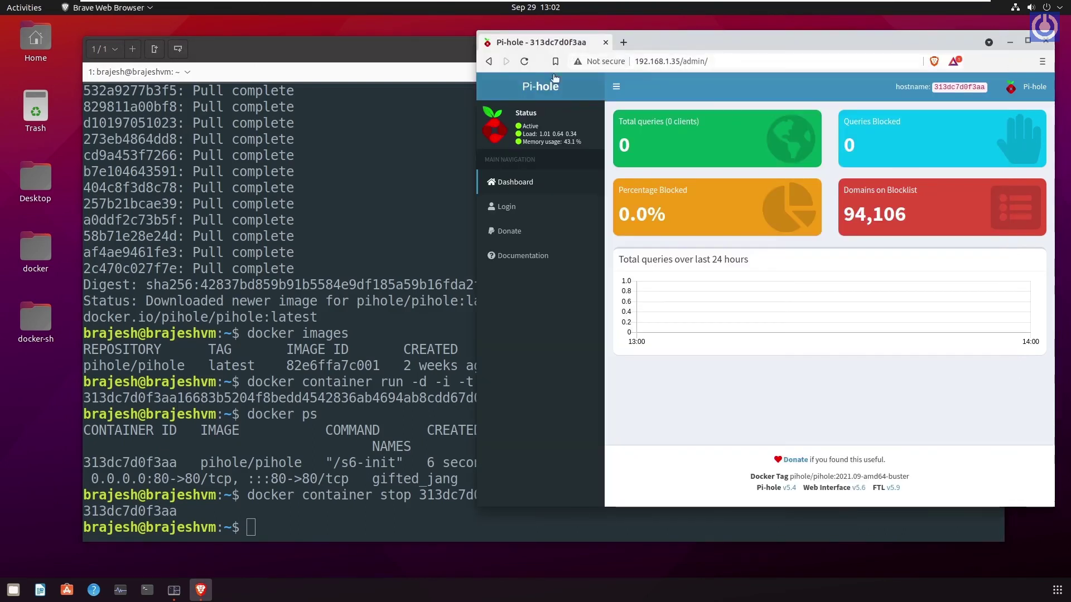
left_click(525, 61)
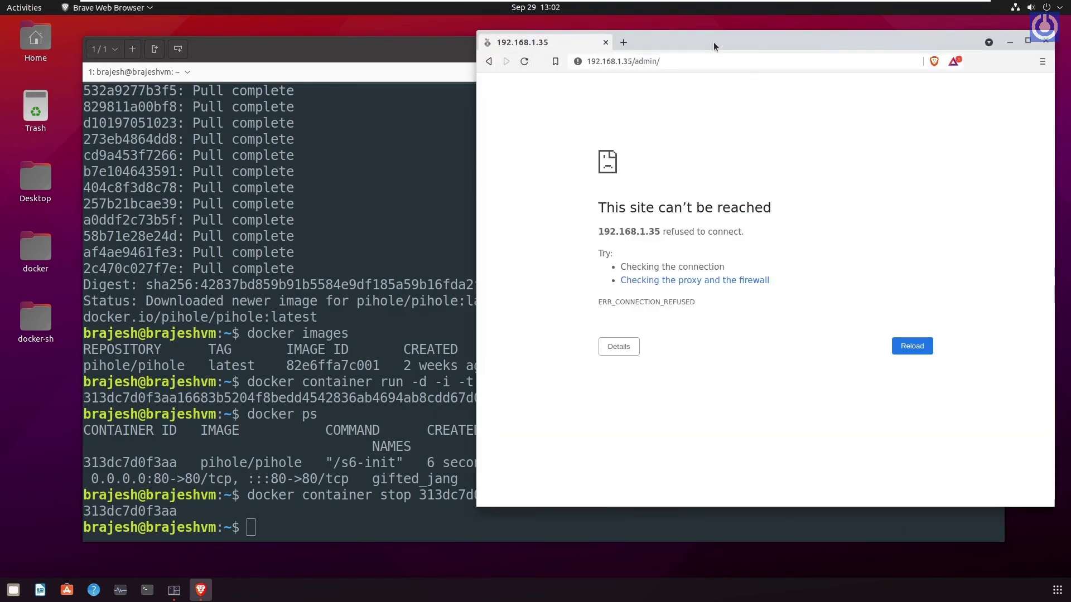
Rerun the recalled docker container run command to start a fresh pihole/pihole container
left_click(307, 466)
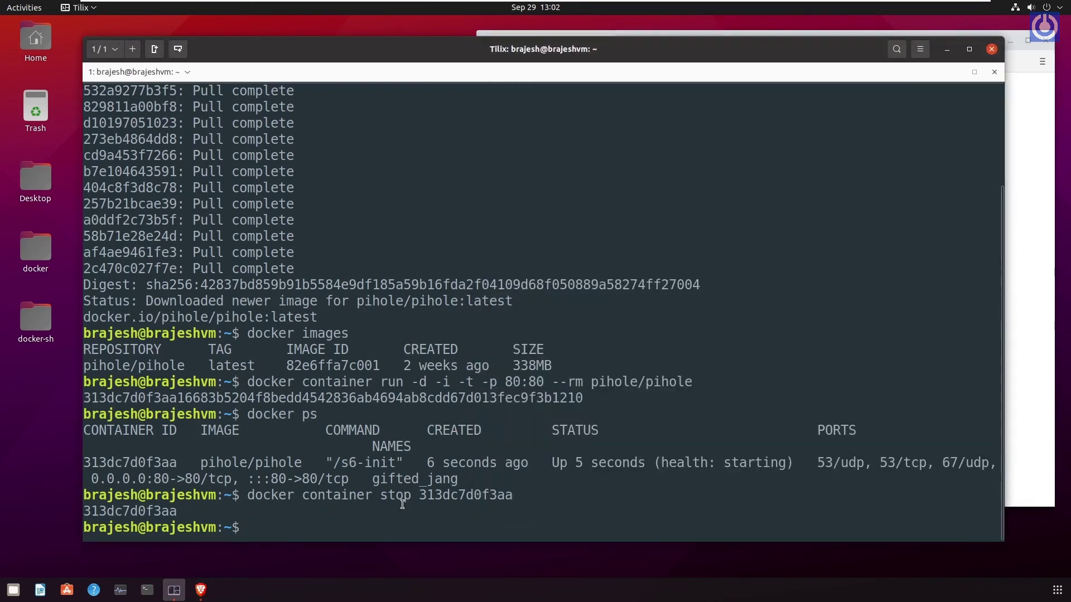
key("Up")
key("Up")
key("Up")
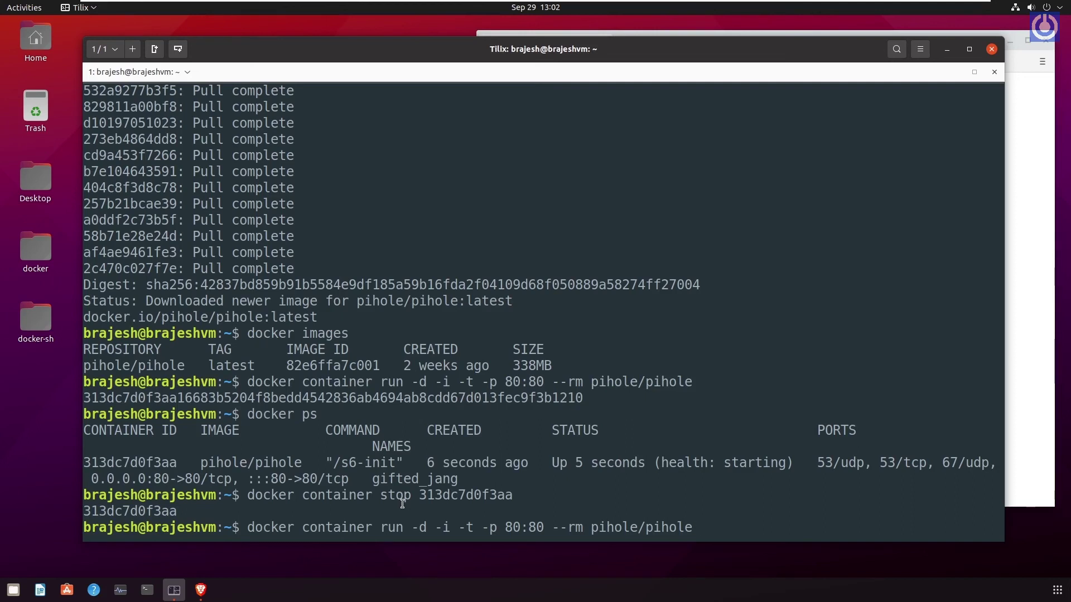
key("Return")
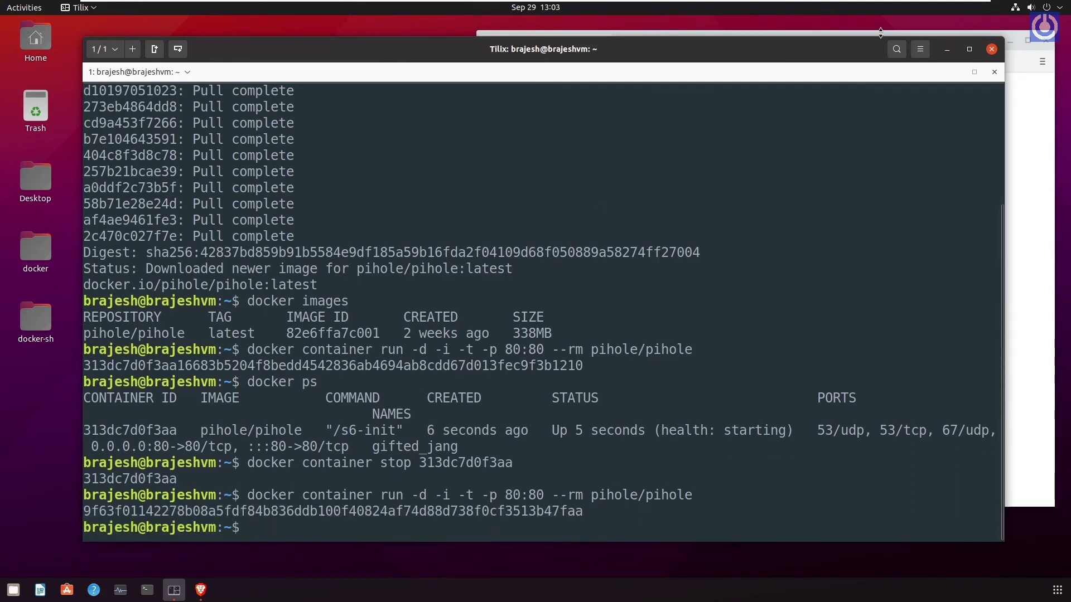
Reload 192.168.1.35/admin in Brave and open the Pi-hole login page
left_click(1038, 118)
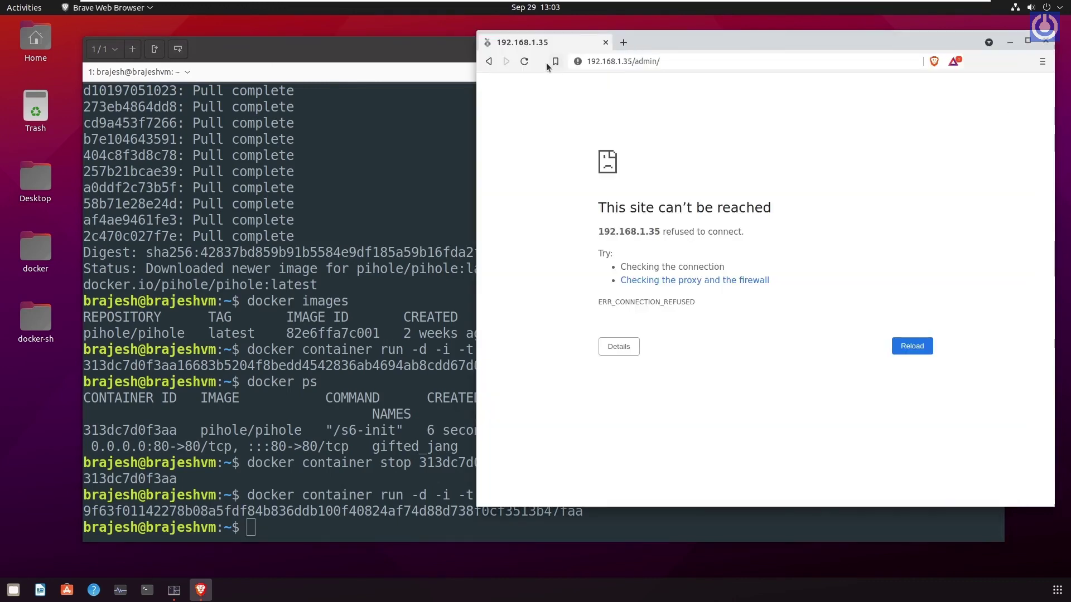
left_click(524, 64)
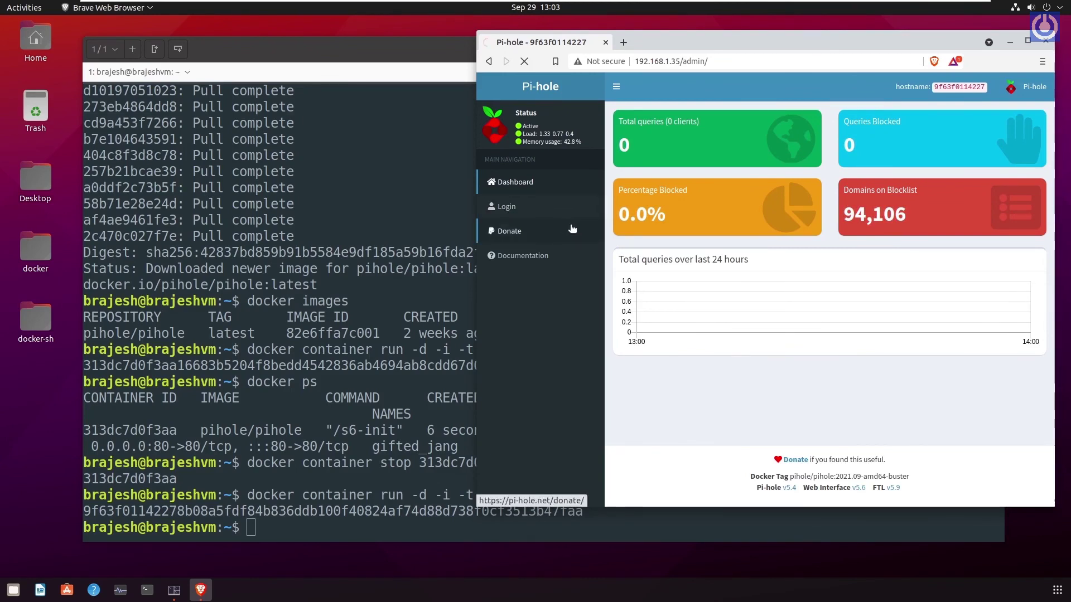
left_click(508, 209)
Bring the Tilix terminal with the new container ID back to the front
left_click(372, 110)
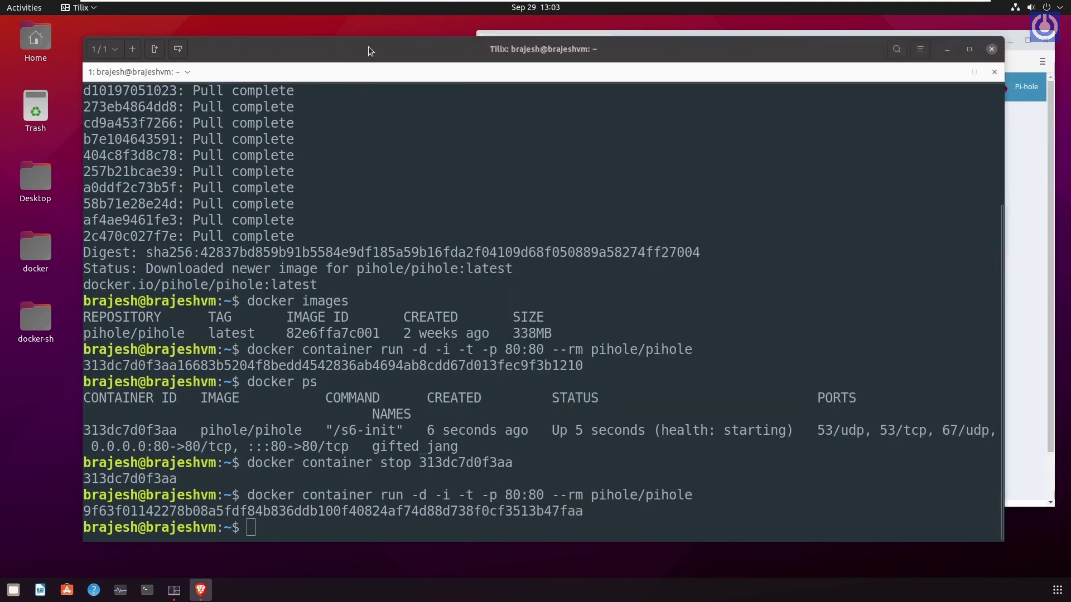